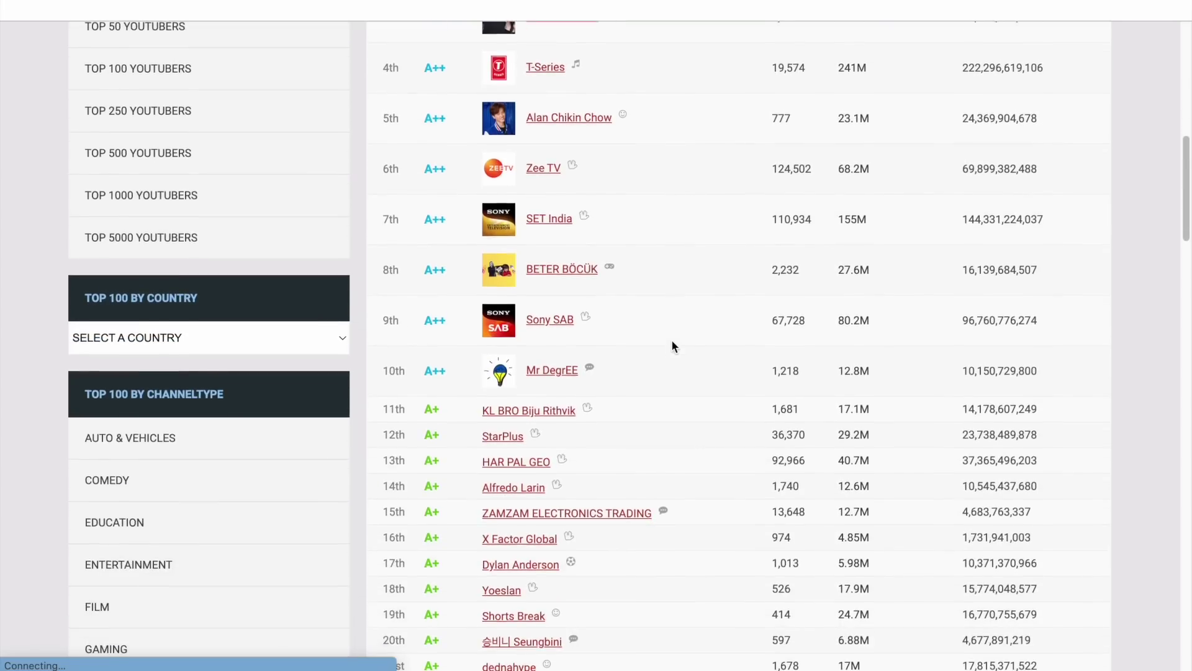
Scroll down the top-YouTubers ranking list to browse channels
scroll(673, 345, down, 3)
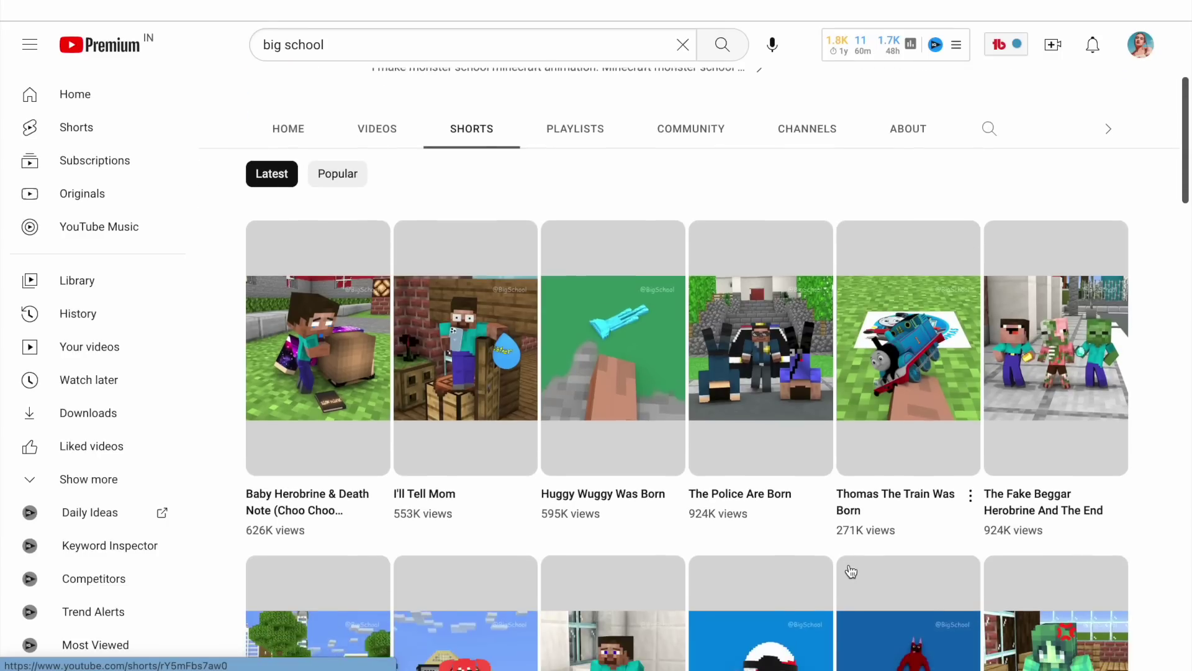
scroll(851, 571, down, 5)
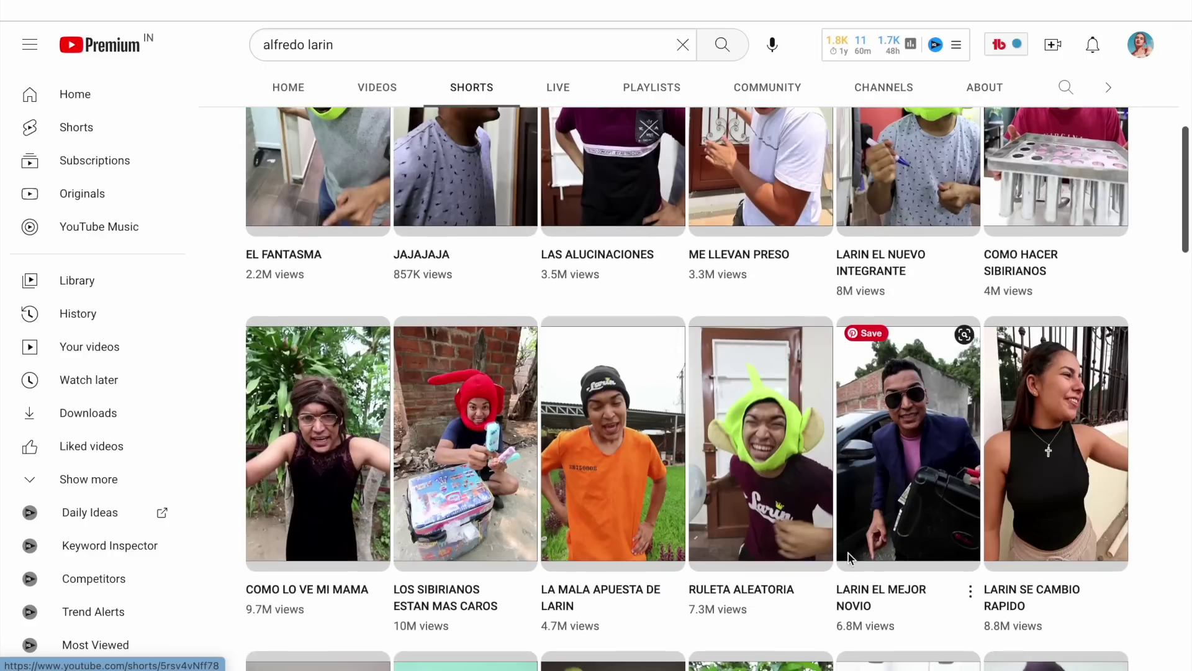
scroll(849, 556, down, 4)
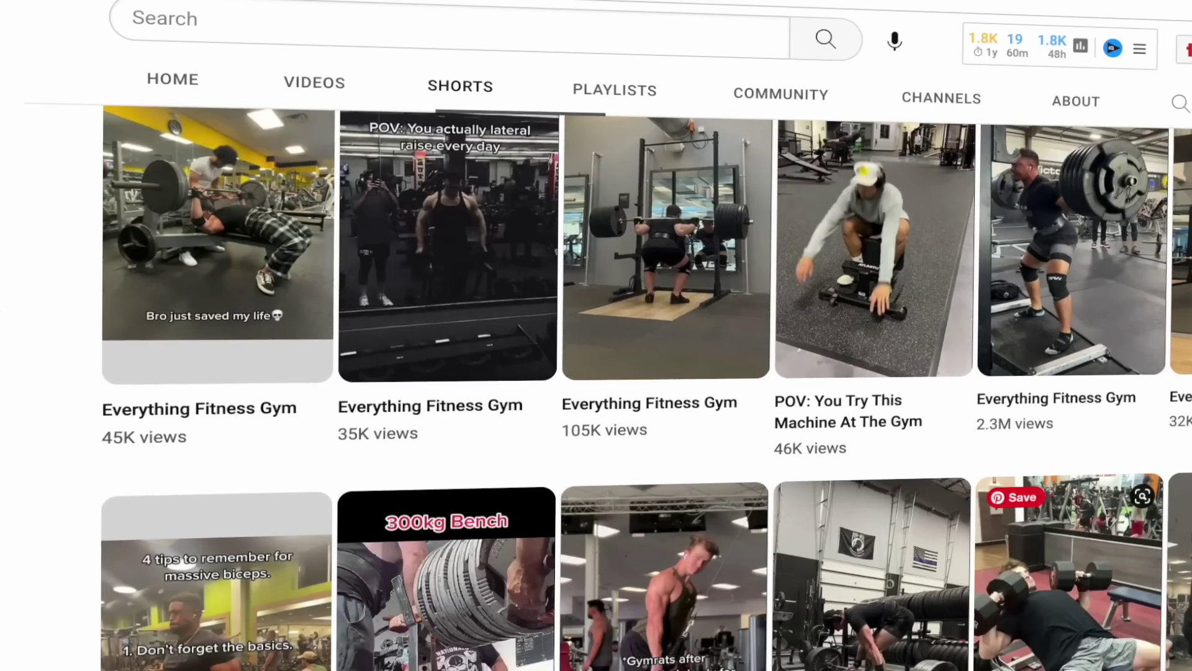
Scroll through gym creators' Shorts tabs and the gym Shorts search results
scroll(645, 385, down, 4)
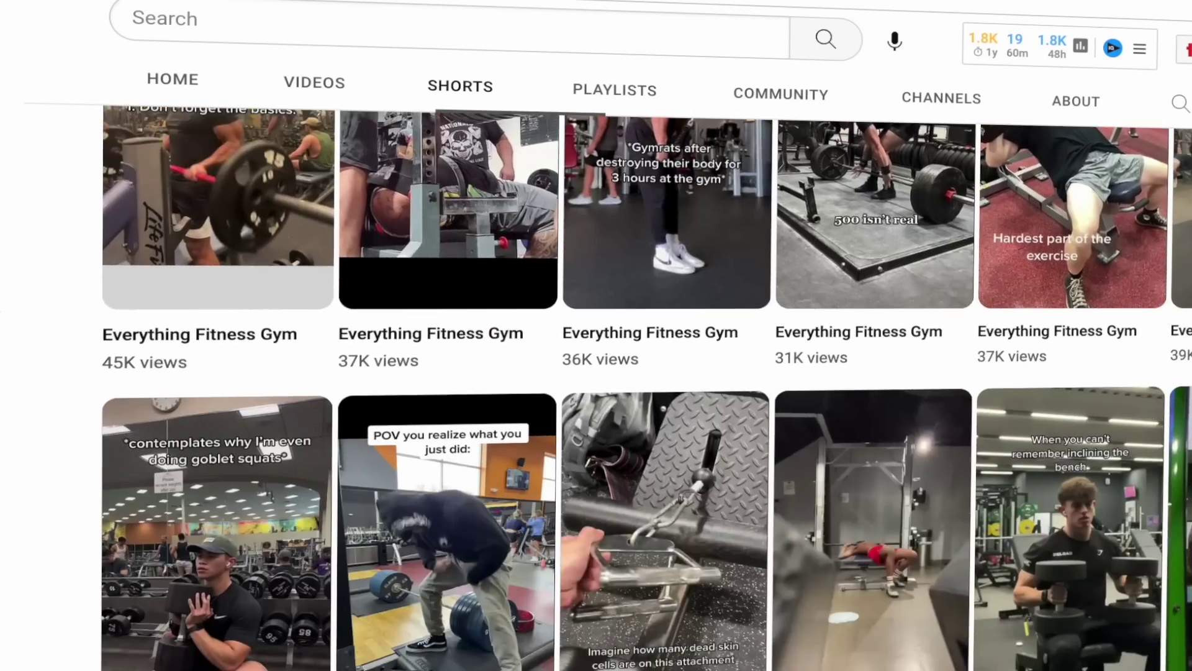
scroll(646, 385, down, 4)
scroll(646, 385, down, 6)
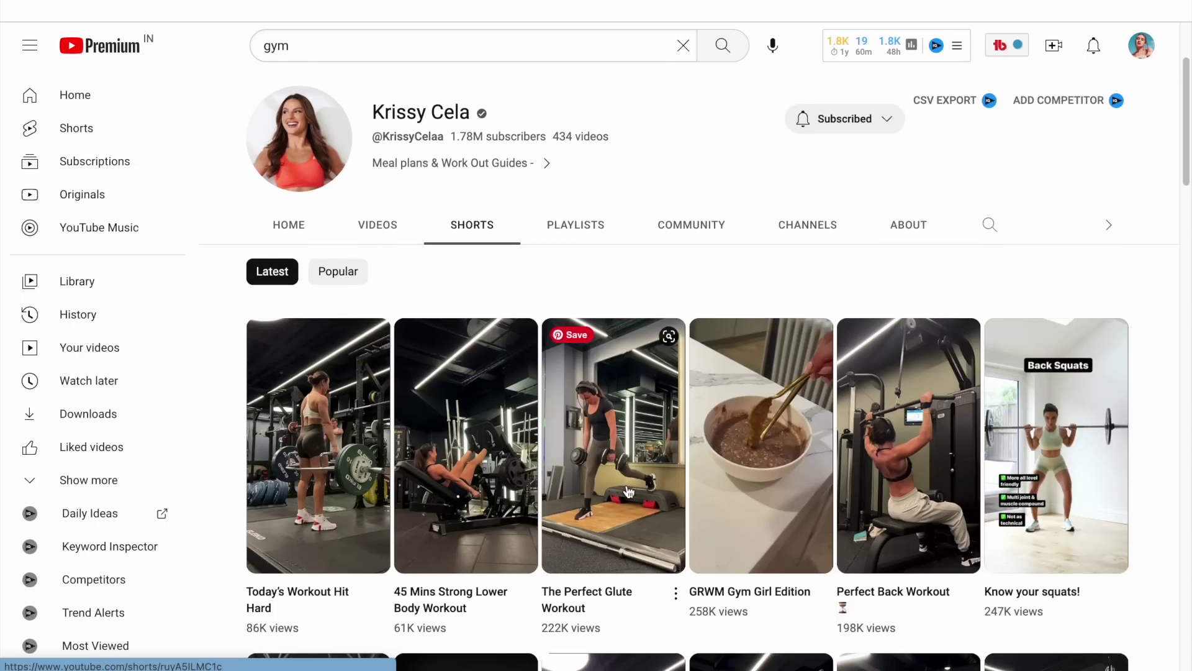
scroll(628, 491, down, 3)
scroll(628, 492, down, 3)
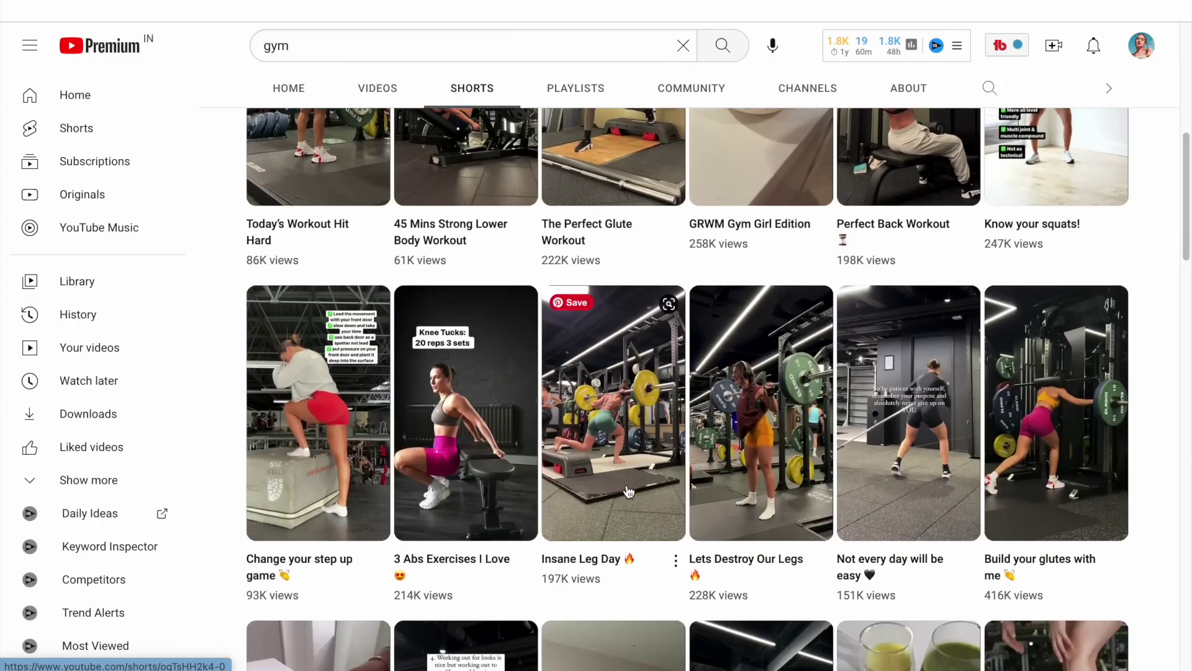
scroll(628, 492, down, 3)
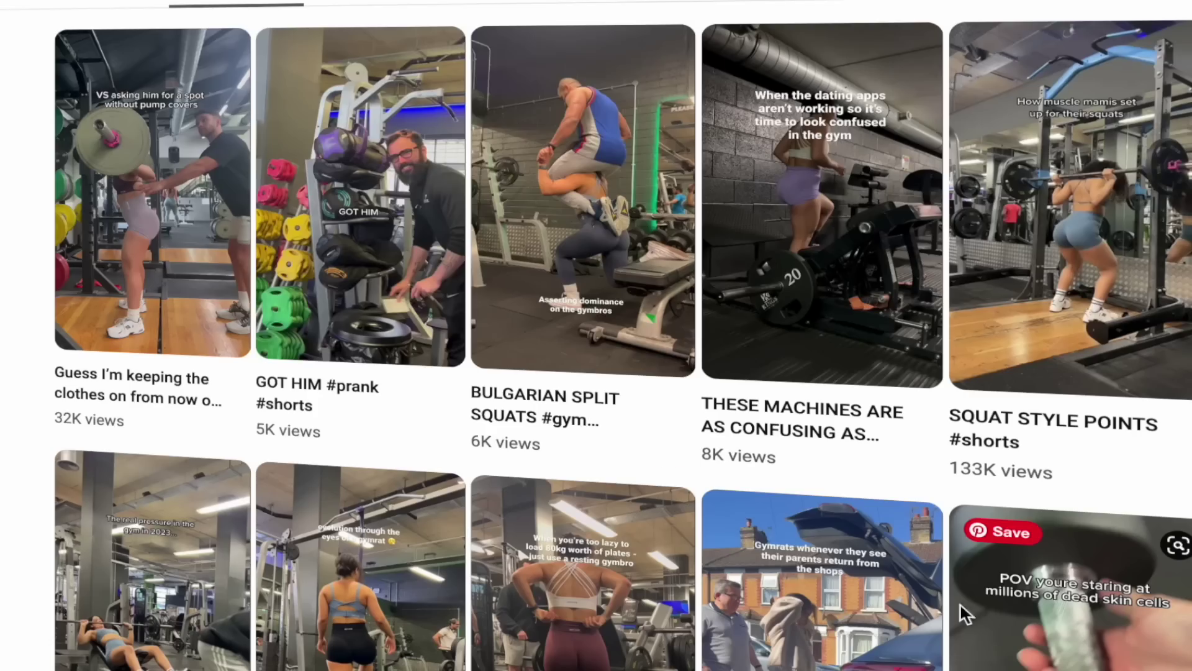
scroll(962, 612, down, 5)
scroll(961, 605, down, 5)
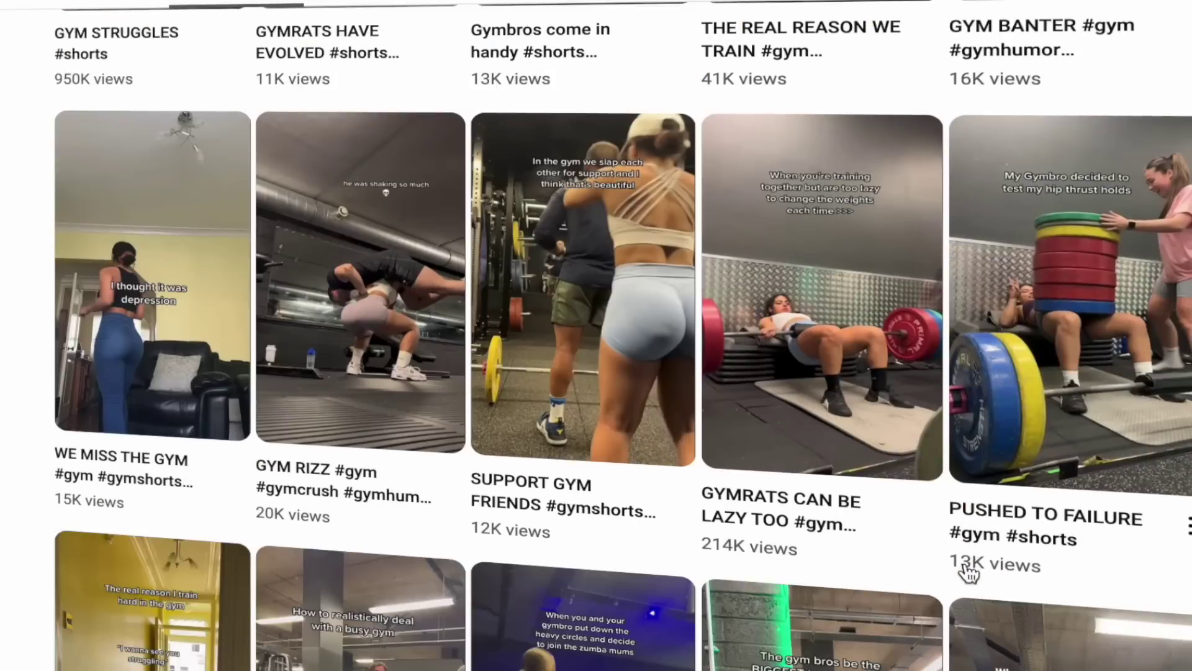
scroll(968, 572, down, 5)
scroll(971, 533, down, 5)
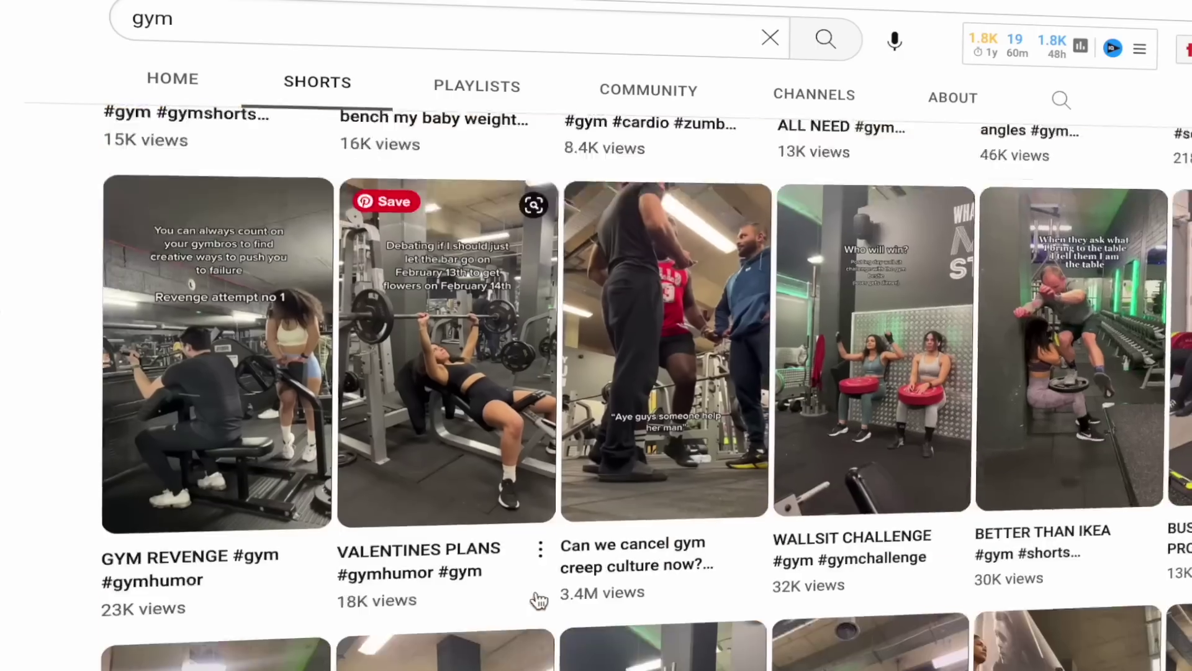
scroll(539, 599, down, 5)
scroll(539, 600, down, 5)
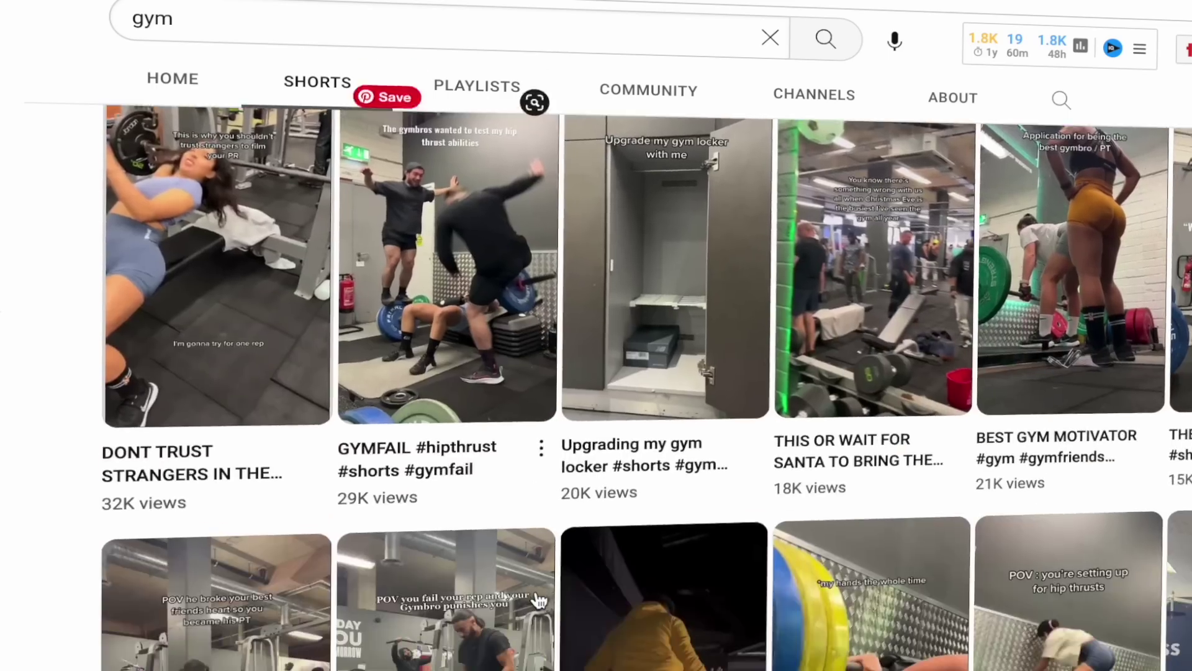
scroll(539, 600, down, 5)
scroll(538, 599, down, 5)
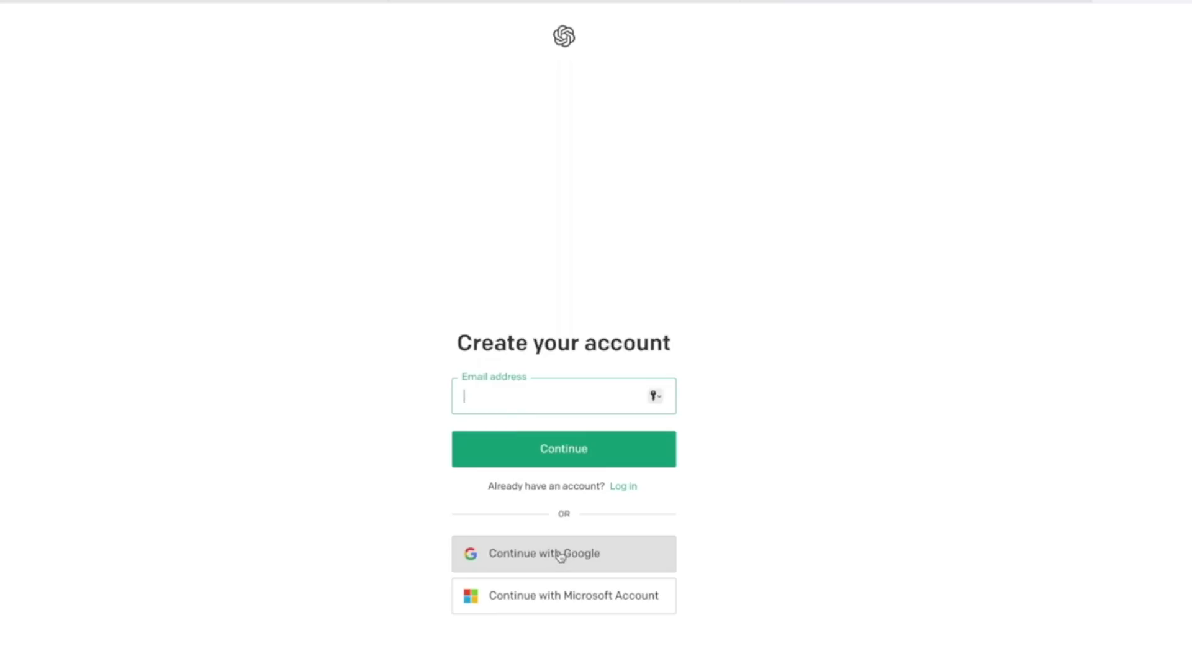
Sign up for ChatGPT with an existing Google account
click(559, 554)
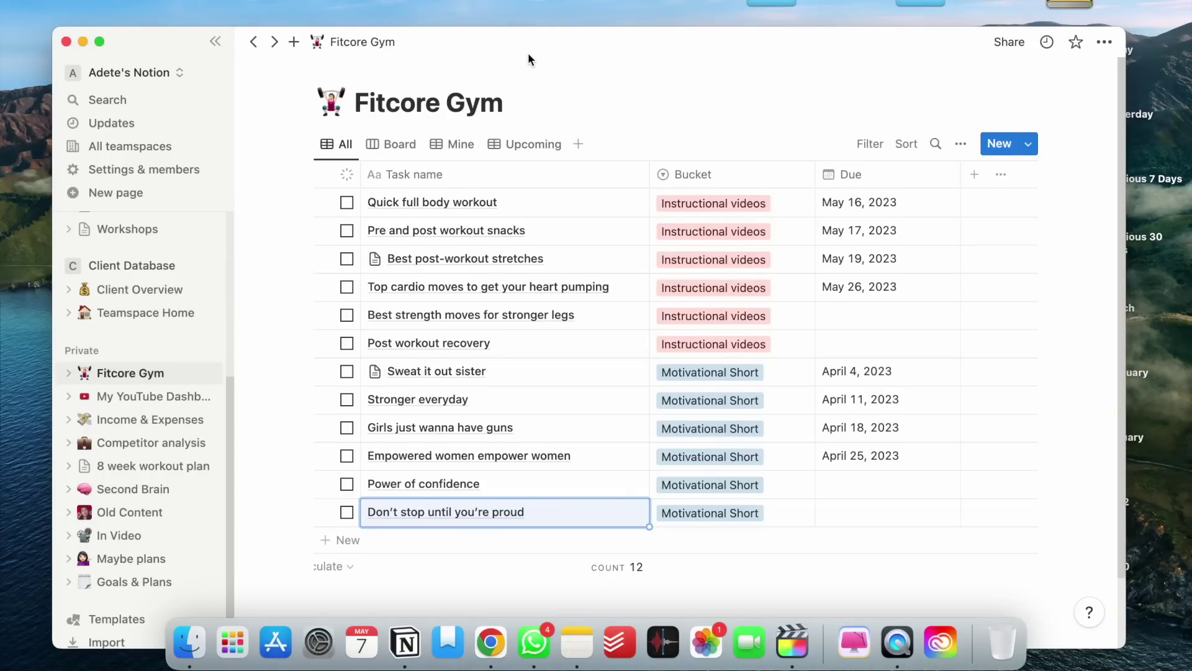
Nudge the Notion window slightly higher on the screen
drag(528, 51, 528, 35)
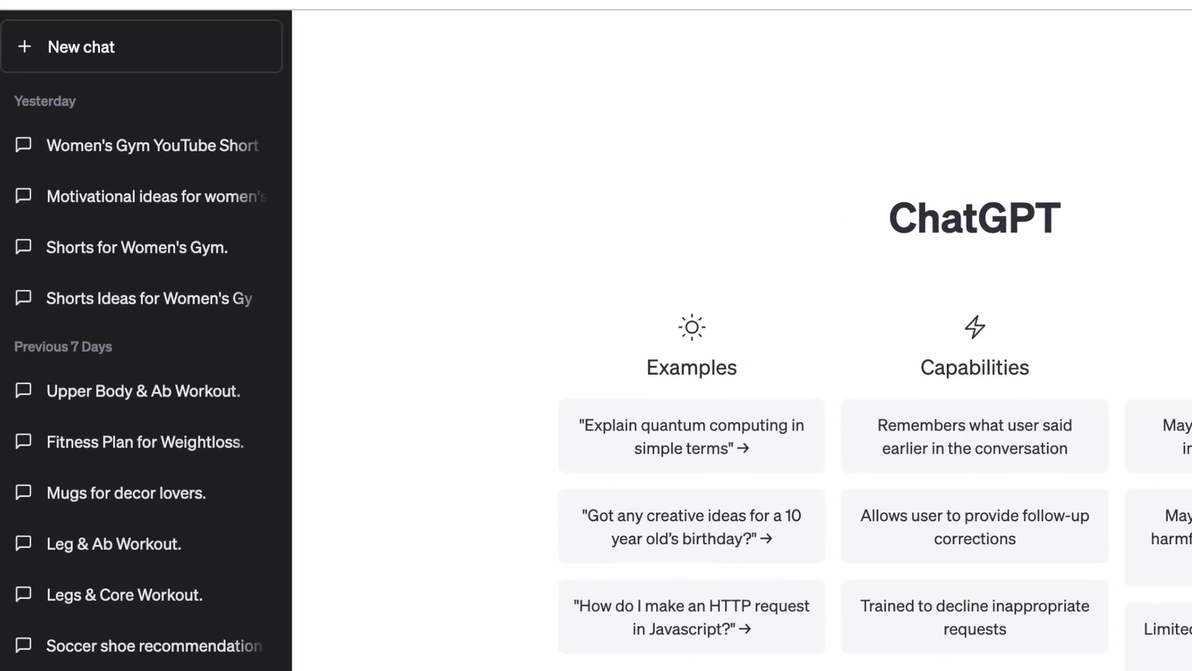
Ask ChatGPT for 45-second scripts for each idea, then personalized listicle versions
mouse_move(131, 150)
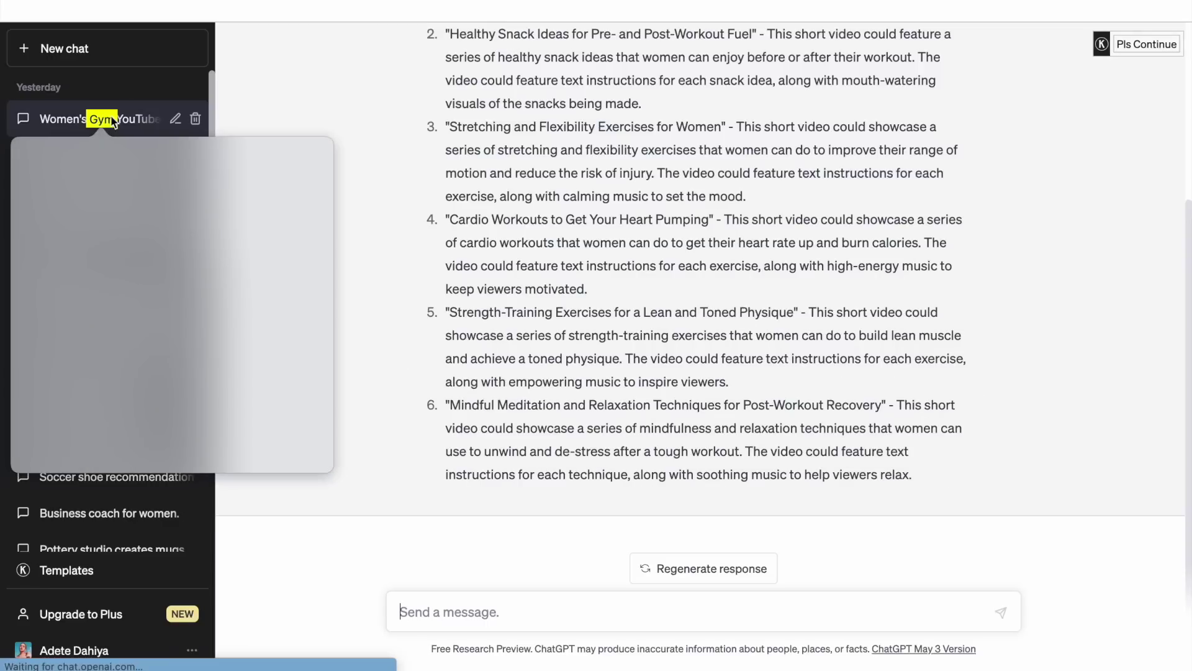
scroll(647, 293, up, 5)
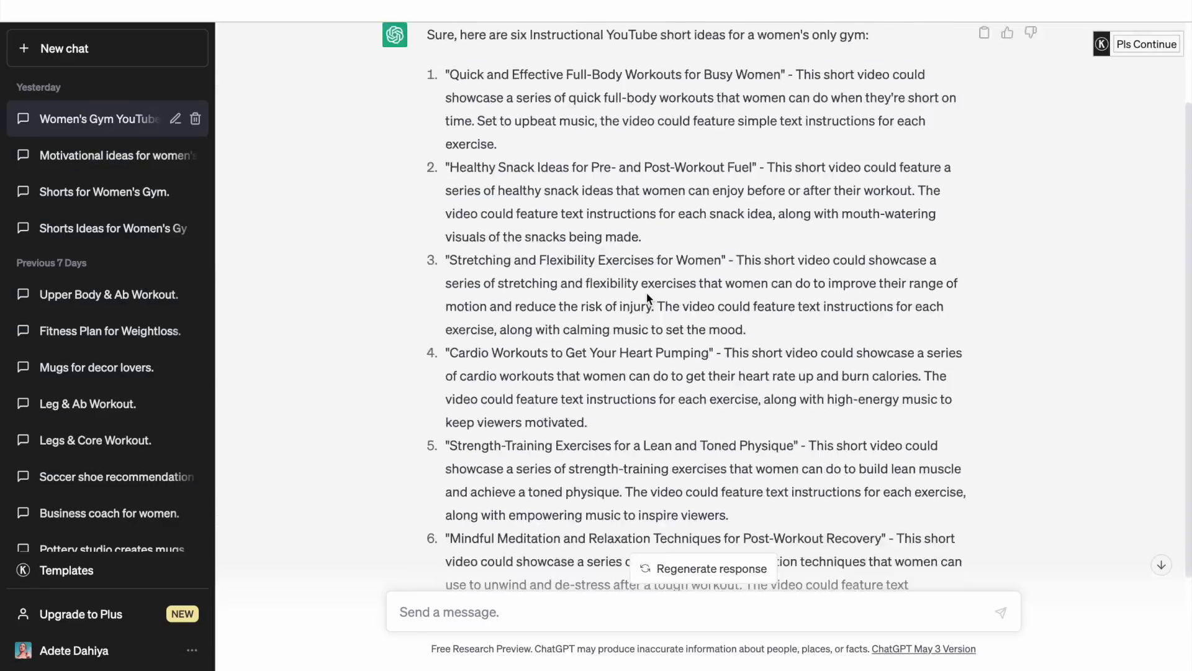
scroll(648, 271, down, 2)
scroll(649, 271, down, 3)
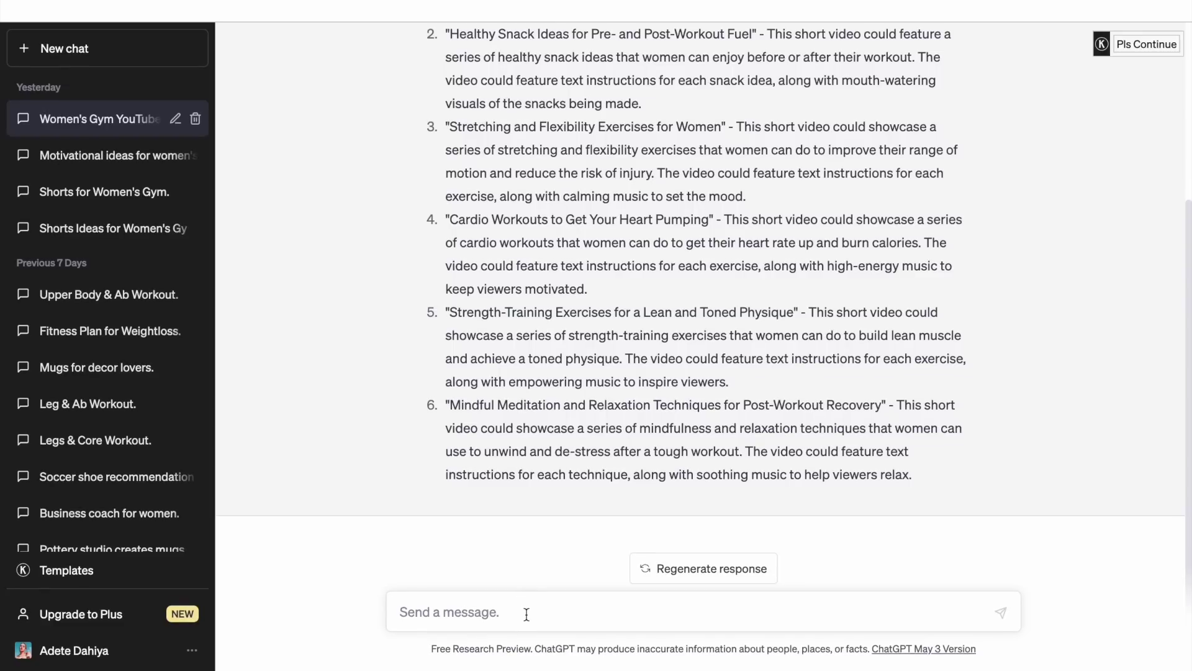
text(Give me a script for each of these ideas that is about 4)
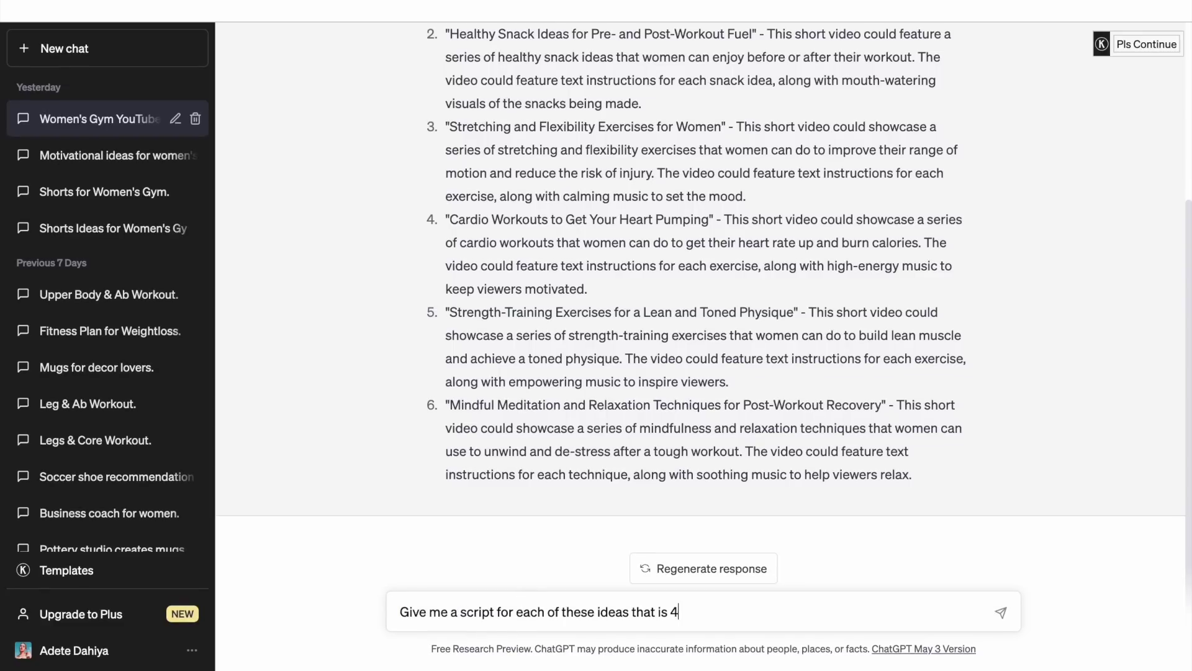
text(5 seconds long)
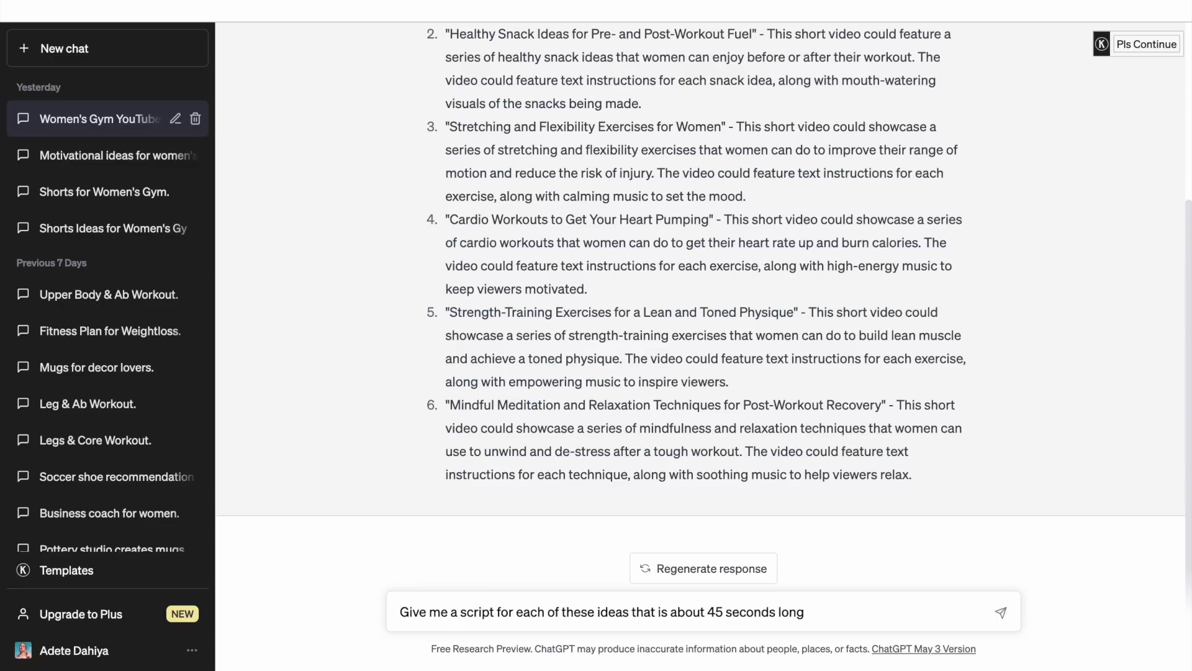
text(. Keep the tona)
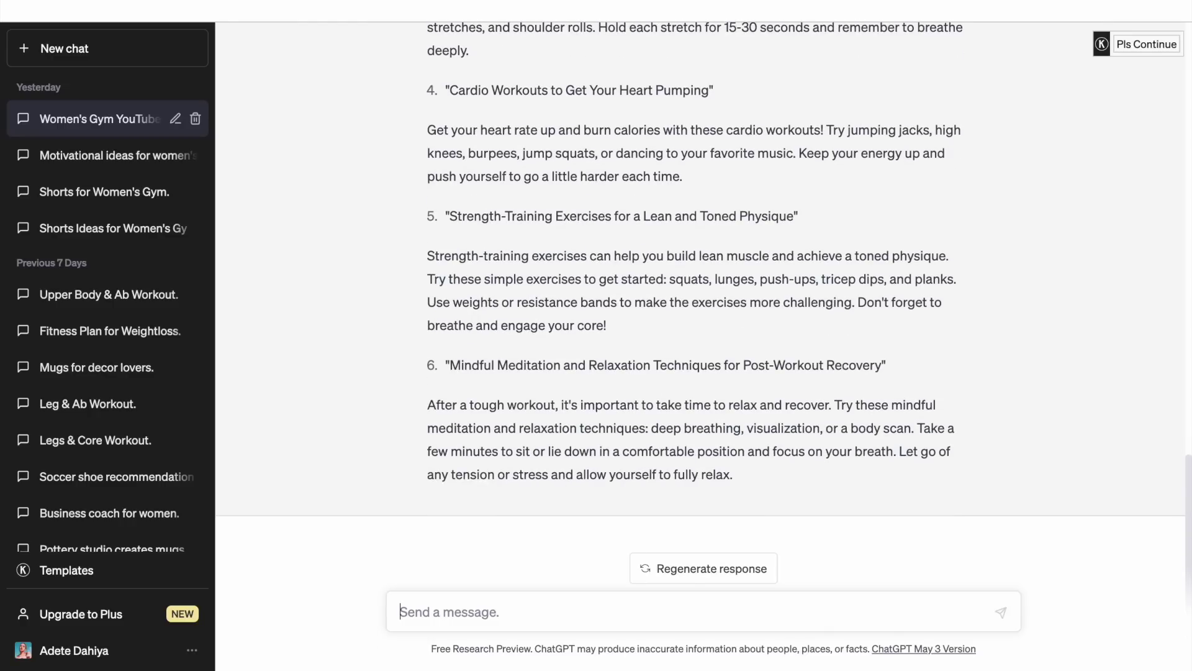
text(Make the scripts more personalized and make each s)
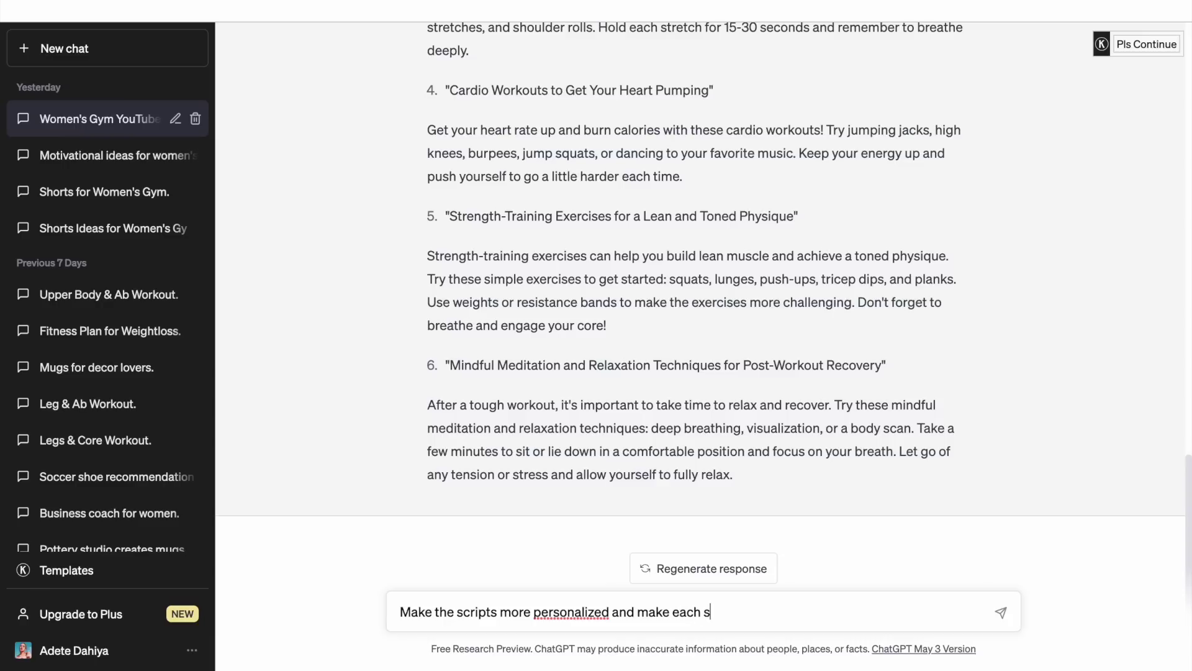
text(cript in listicle format)
key(Return)
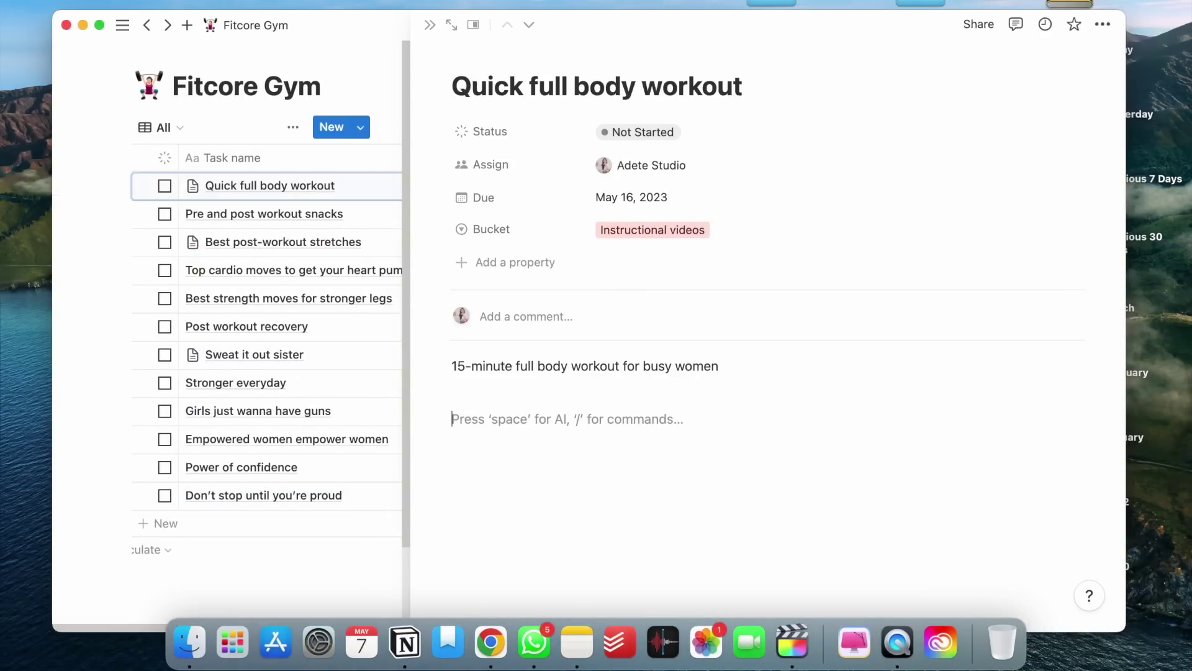
Select the workout list blocks on the Quick full body workout page, then edit the Jumping line
drag(658, 571, 508, 424)
click(508, 421)
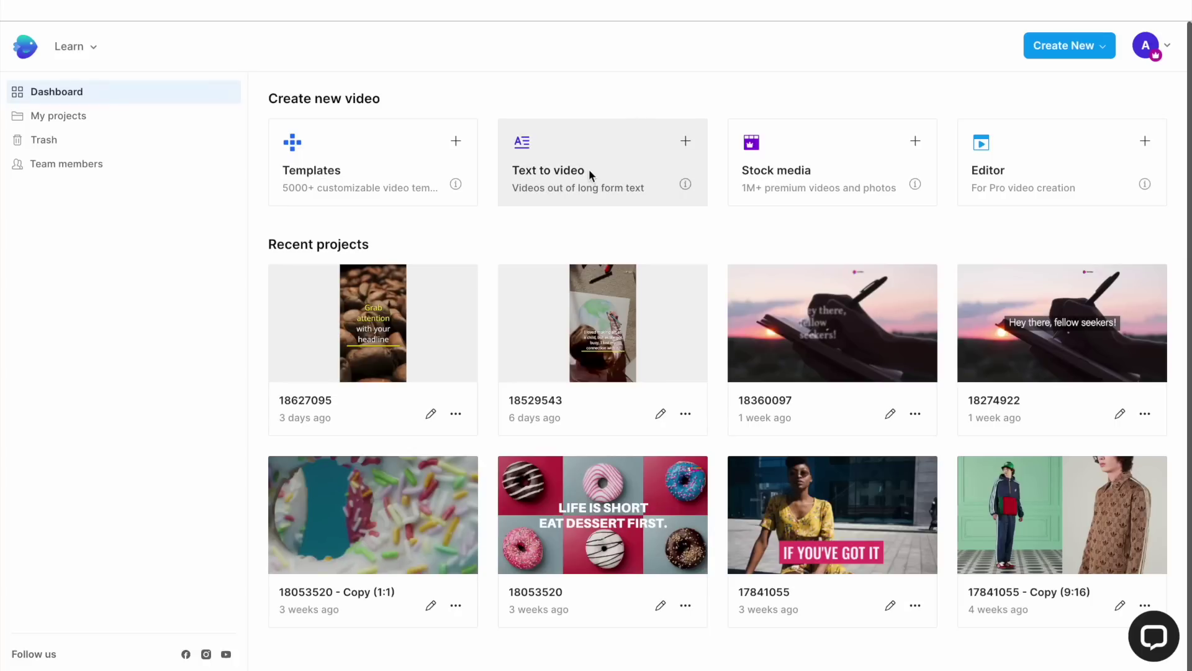
Start a Portrait (9:16) text-to-video project from the Fun Coffee Facts template
click(601, 168)
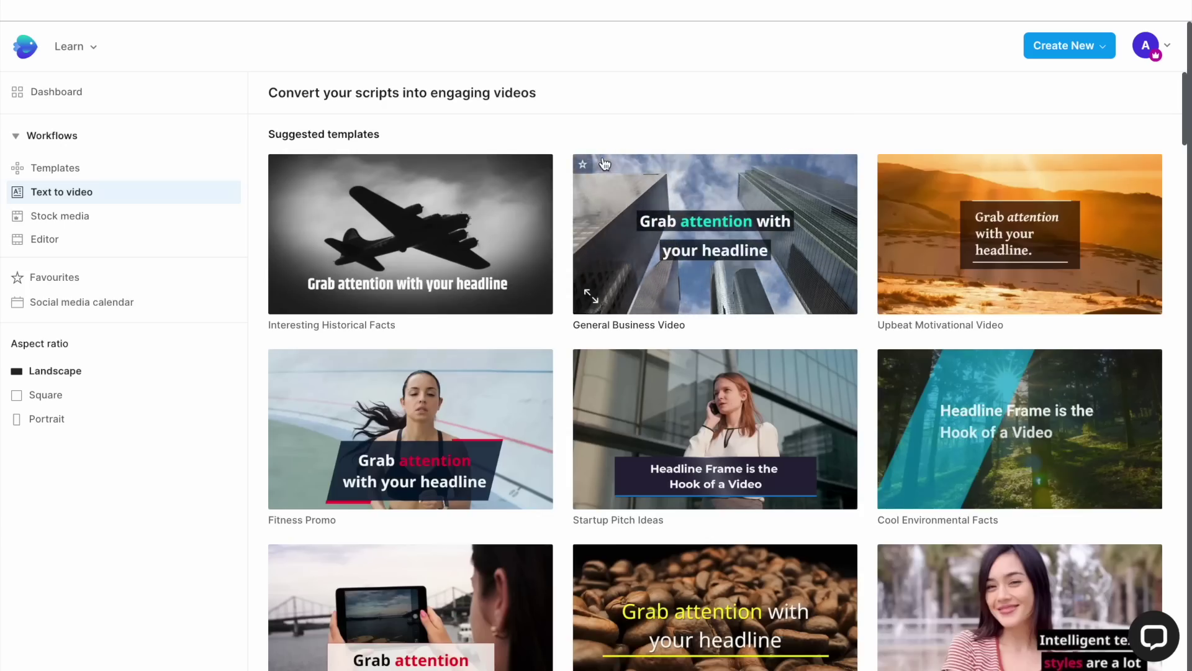
scroll(711, 298, down, 13)
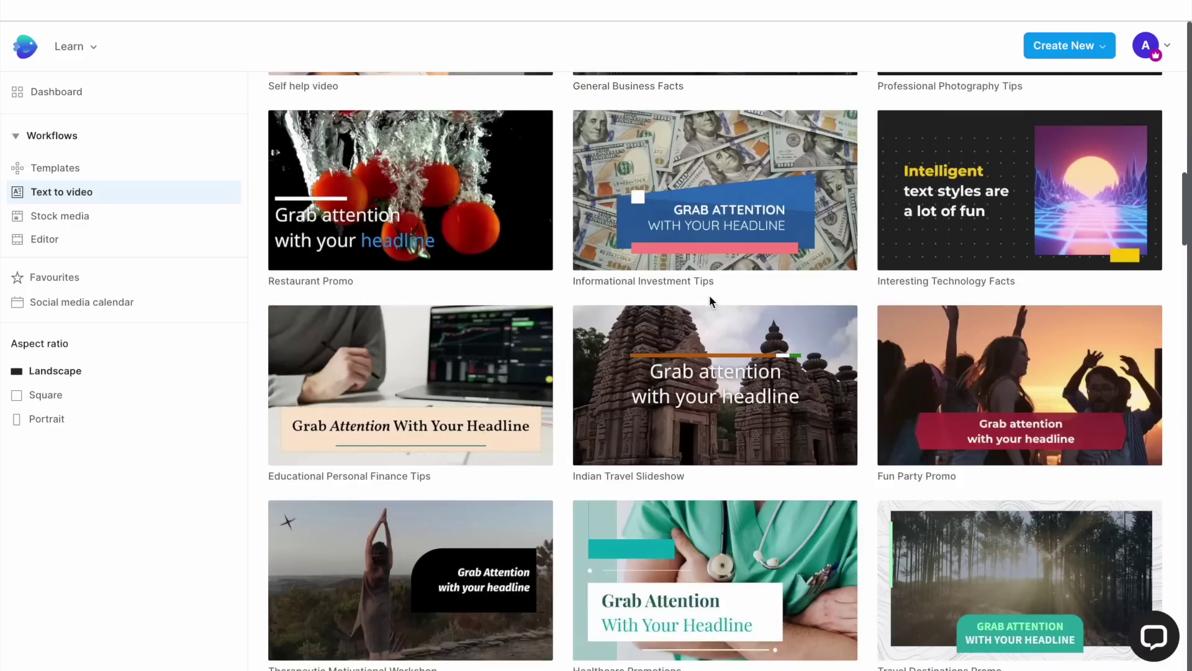
scroll(709, 296, down, 1)
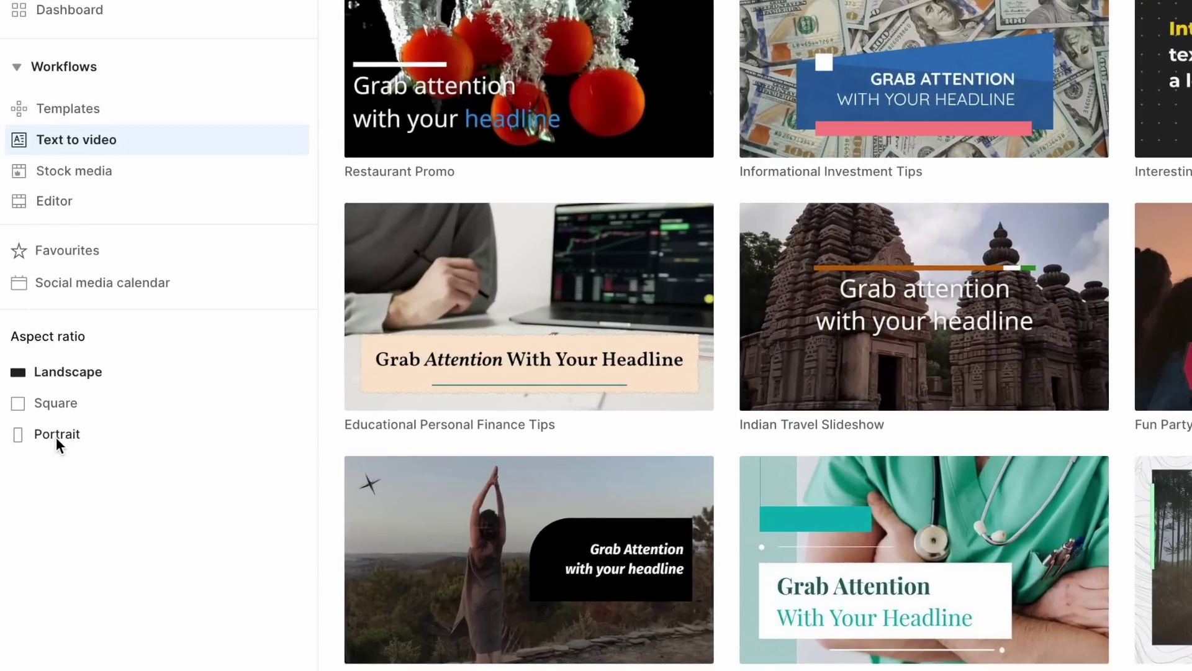
click(56, 437)
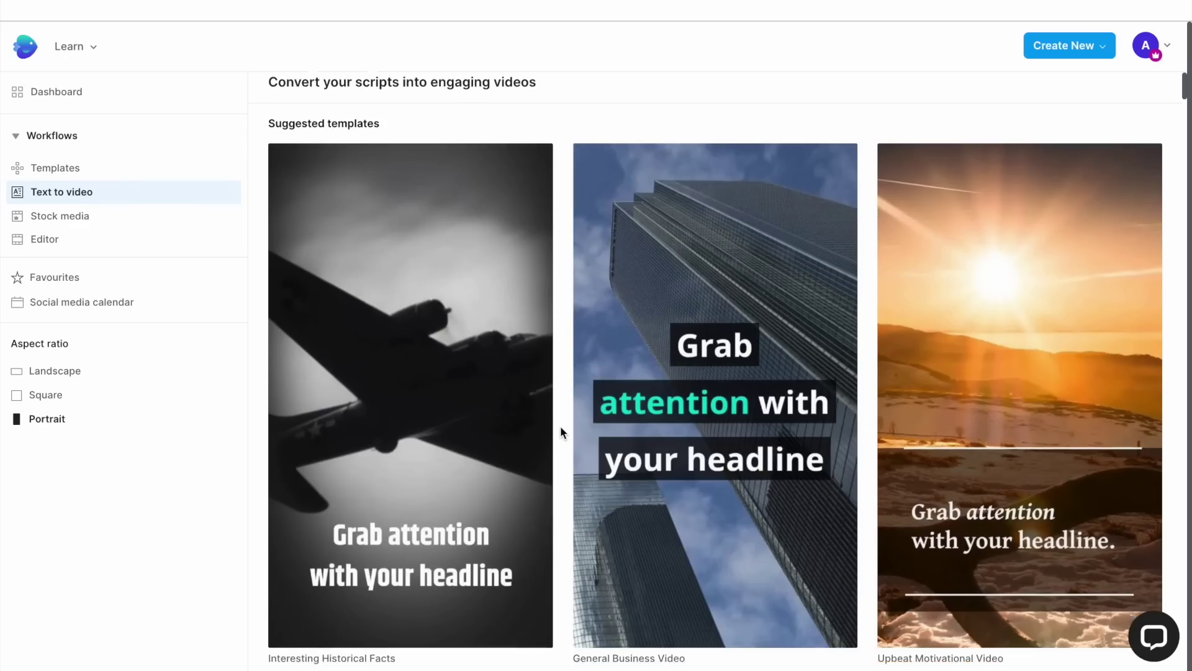
scroll(720, 446, down, 10)
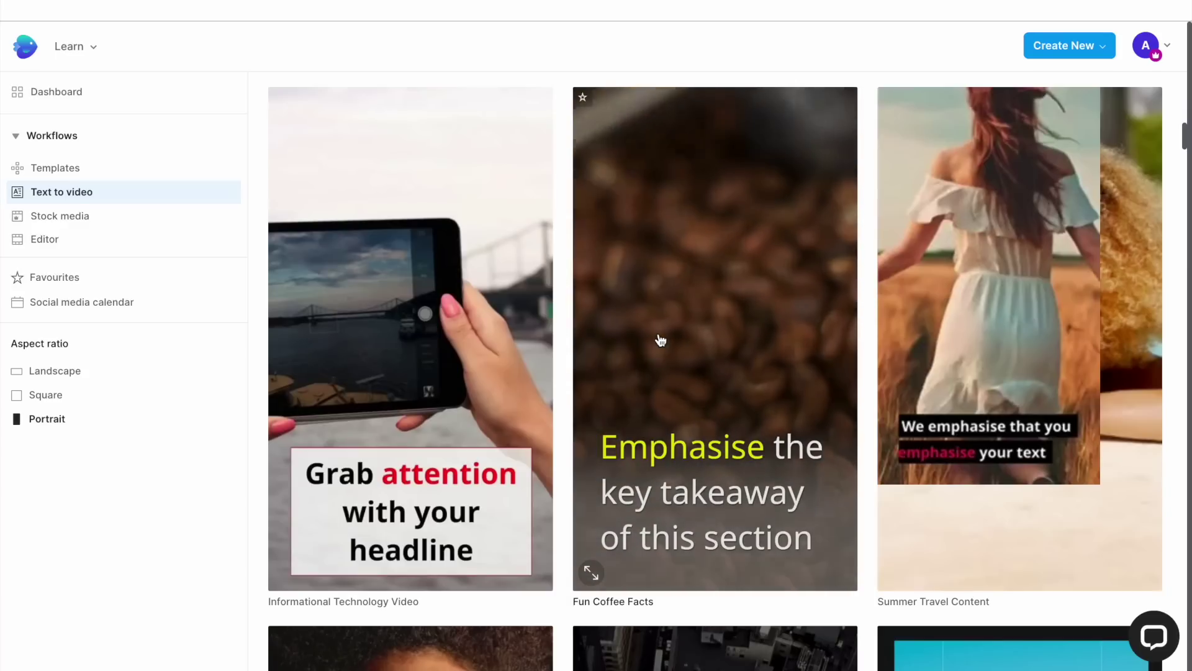
scroll(714, 329, up, 1)
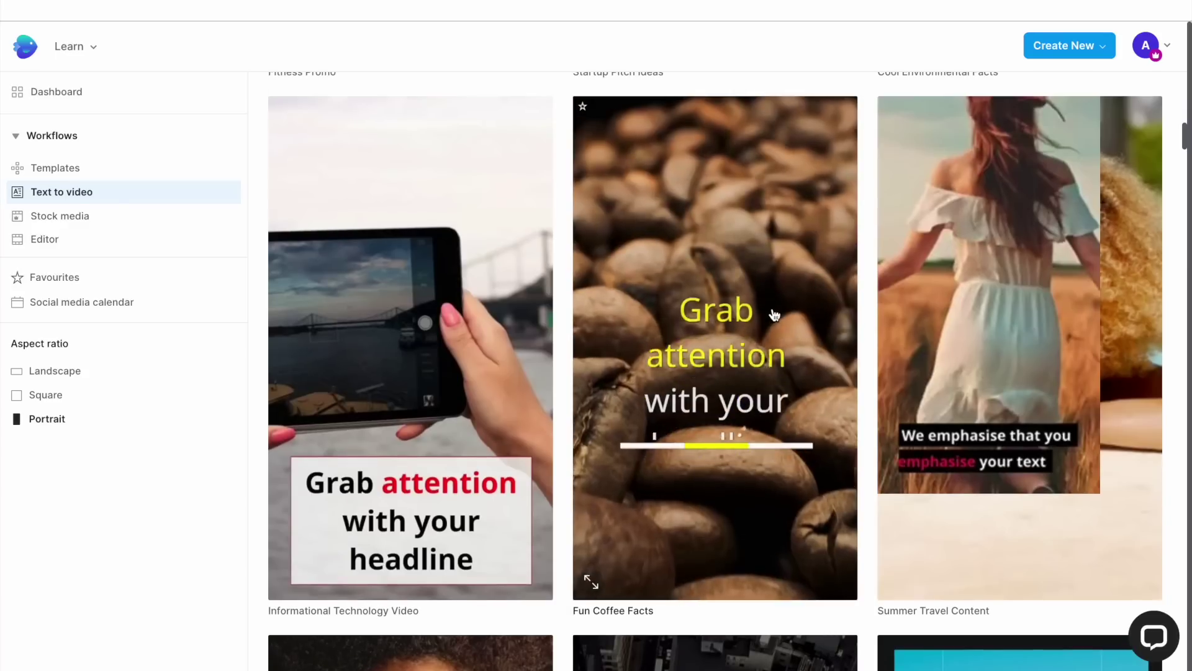
click(774, 314)
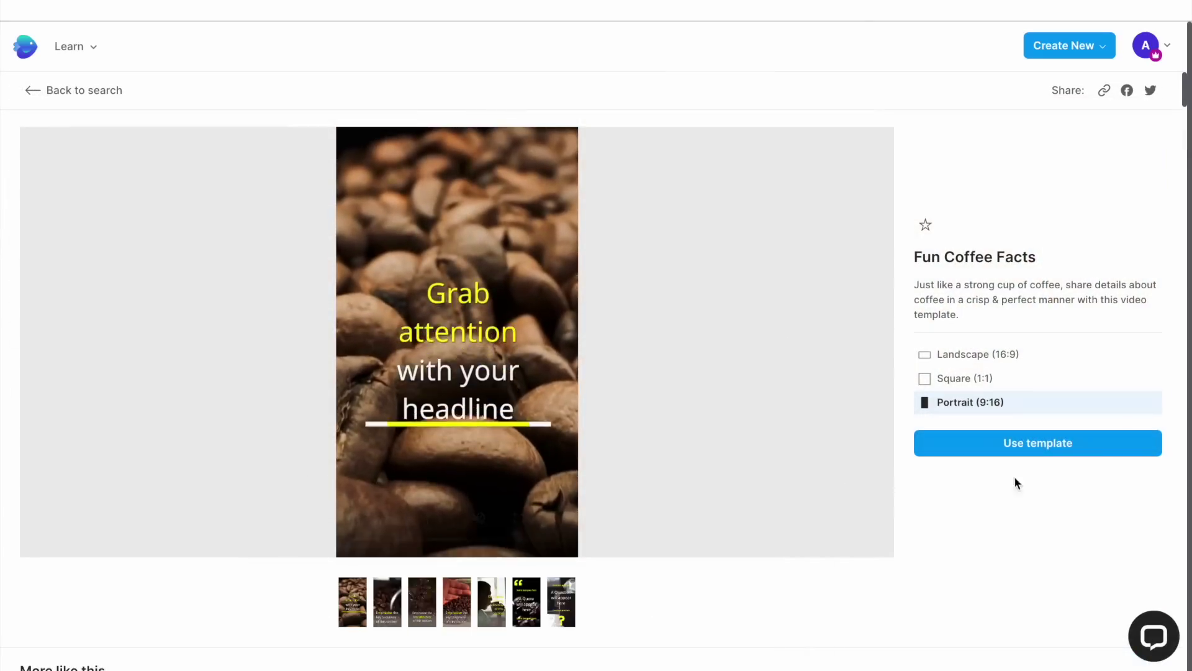
click(1021, 442)
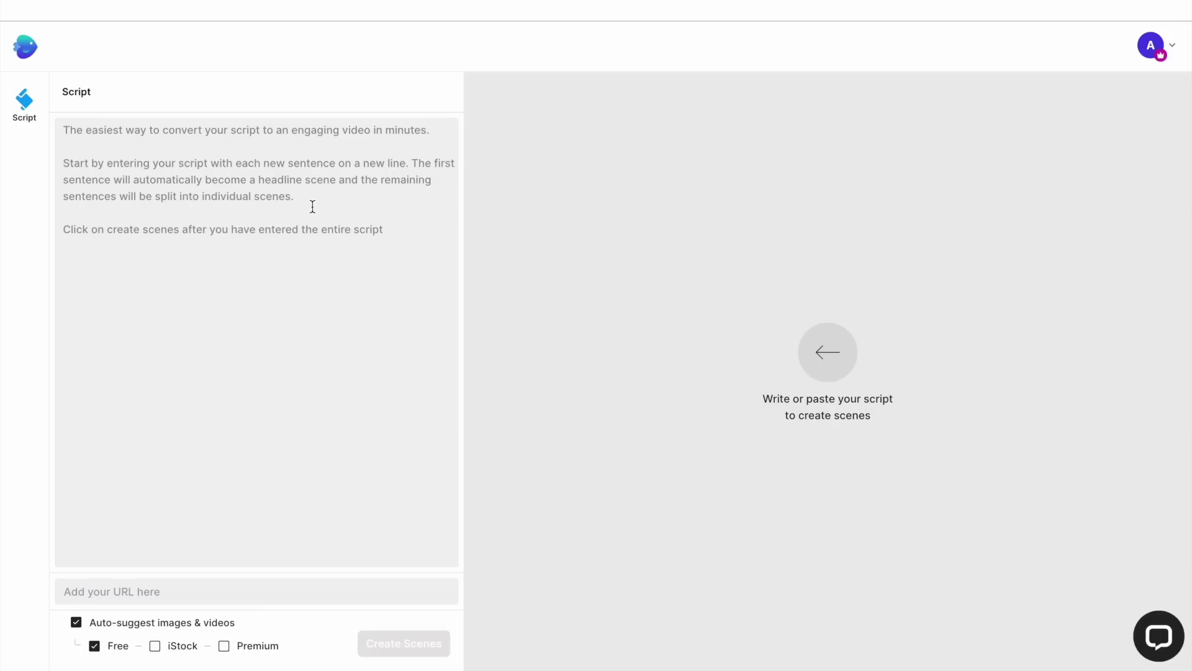
Paste the workout script, accept the '1-minute' and 'before' fixes, allow iStock, and create scenes
click(218, 213)
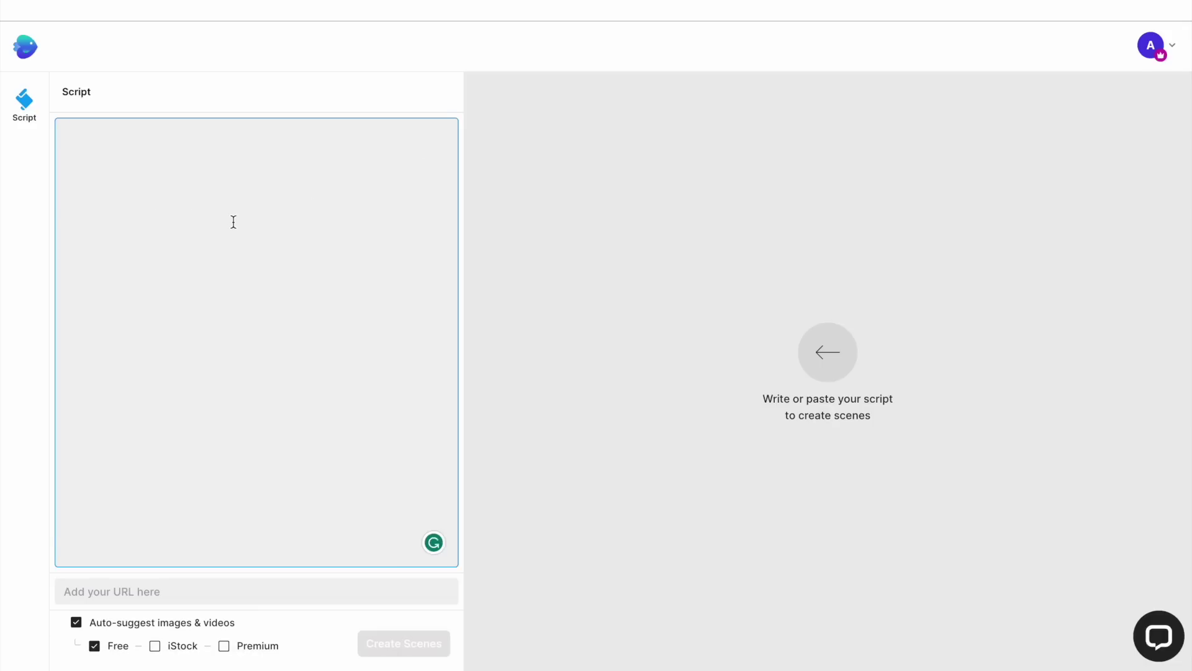
text(Quick Full-Body Workouts for Busy Women Get fit in just 15-20 minutes: 1. Jumping jacks: 3 sets of 100 reps each 2. Squats: 3 sets of 15 reps each (increase weight on every rep) 3. Walking lunges: 3 sets of 20 each 4. Push-ups: 3 sets of 15 5. Plank: 3 sets, 1 minute hold each  Don't forget to stretch before and after to prevent injury. Follow for more fitness tips)
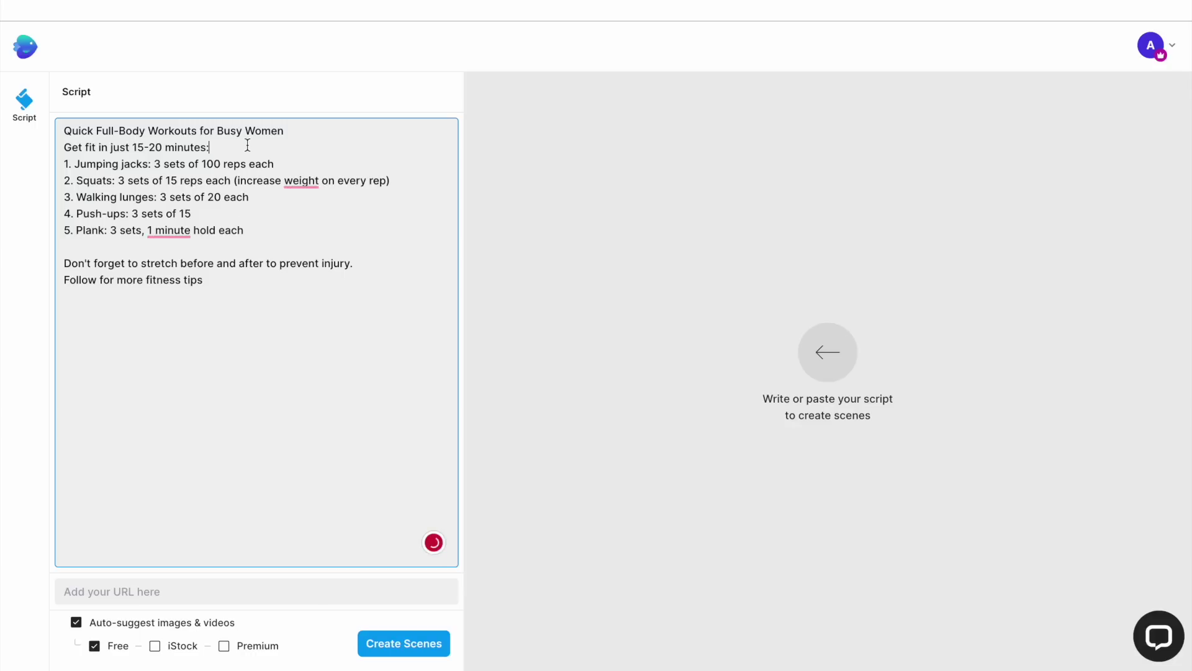
key(Return)
mouse_move(174, 245)
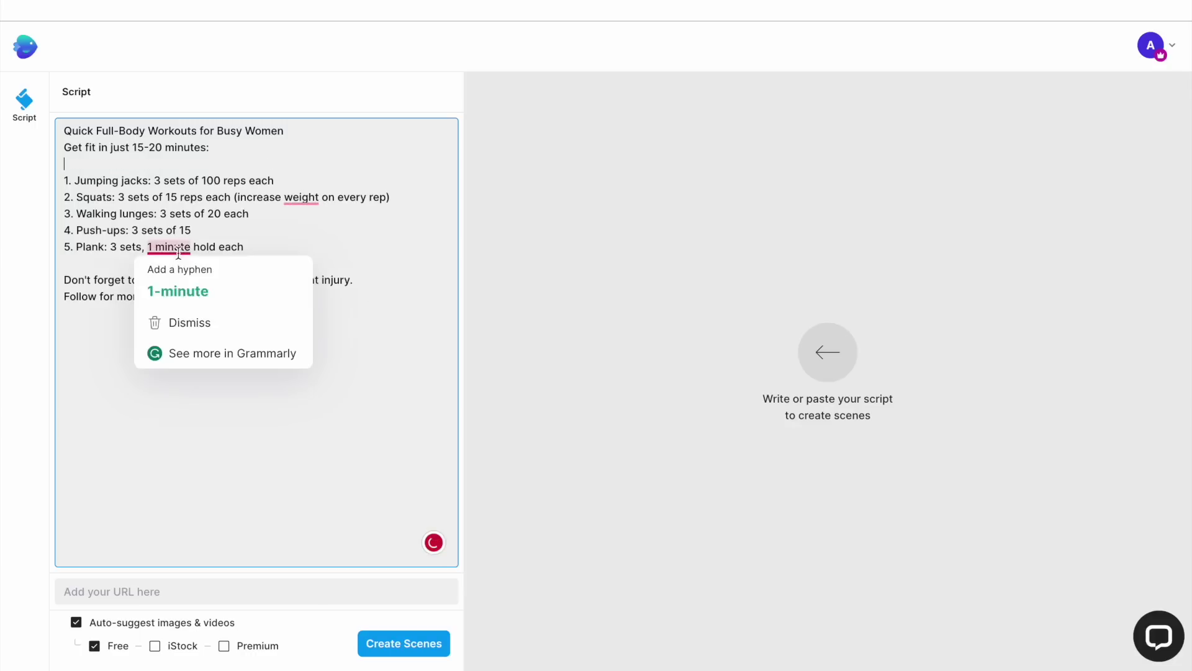
click(190, 273)
mouse_move(290, 196)
click(310, 236)
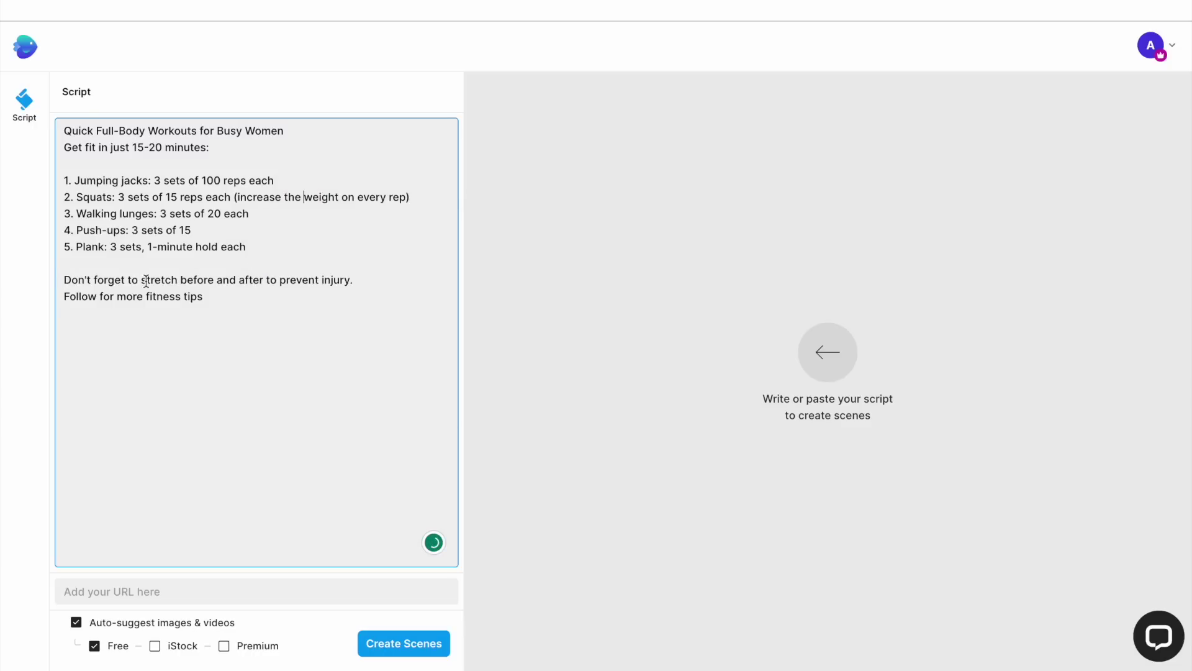
click(247, 297)
click(155, 646)
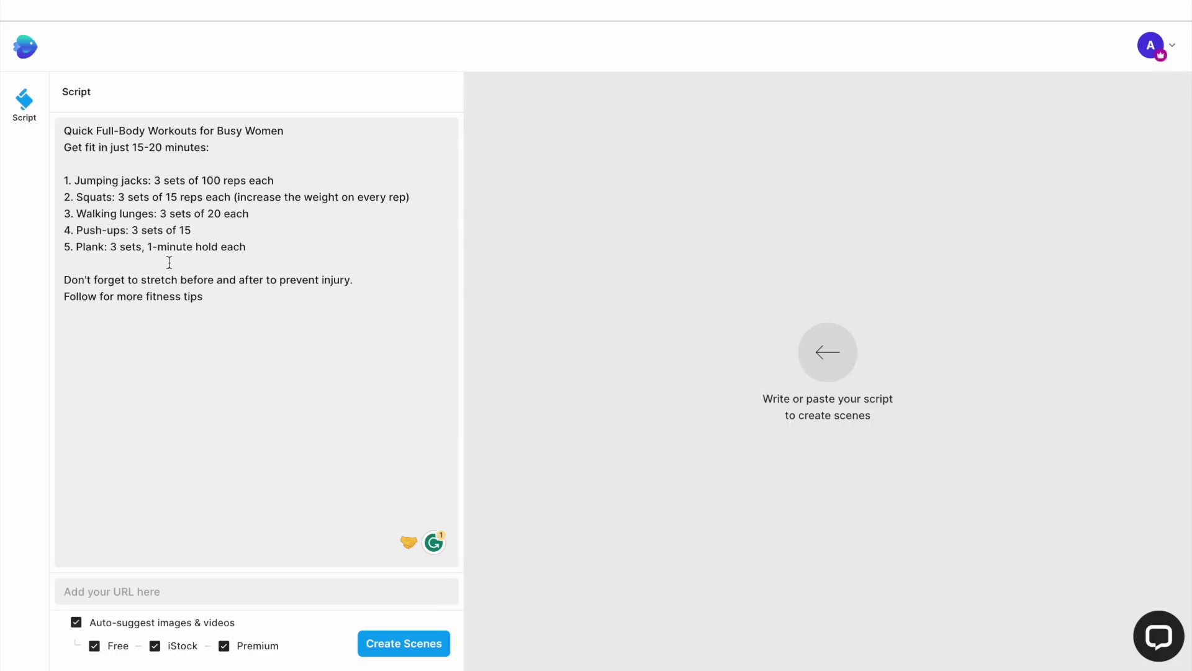
click(370, 651)
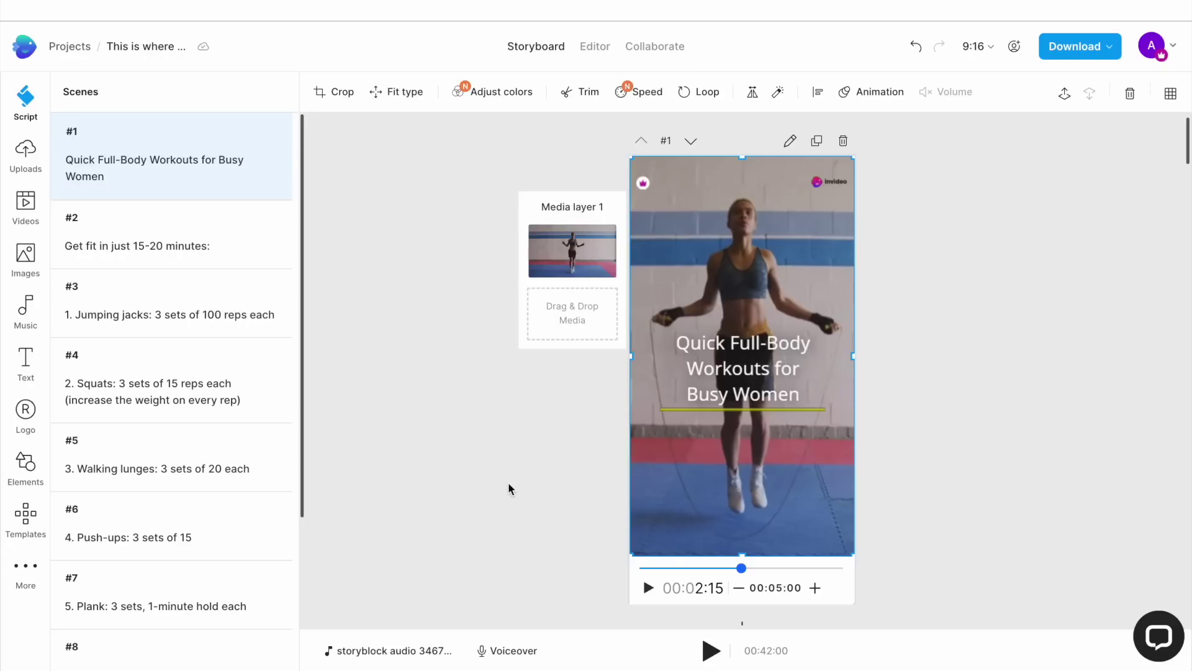
Upload three Pexels workout clips to the project's media, then open the stock Videos library
click(27, 169)
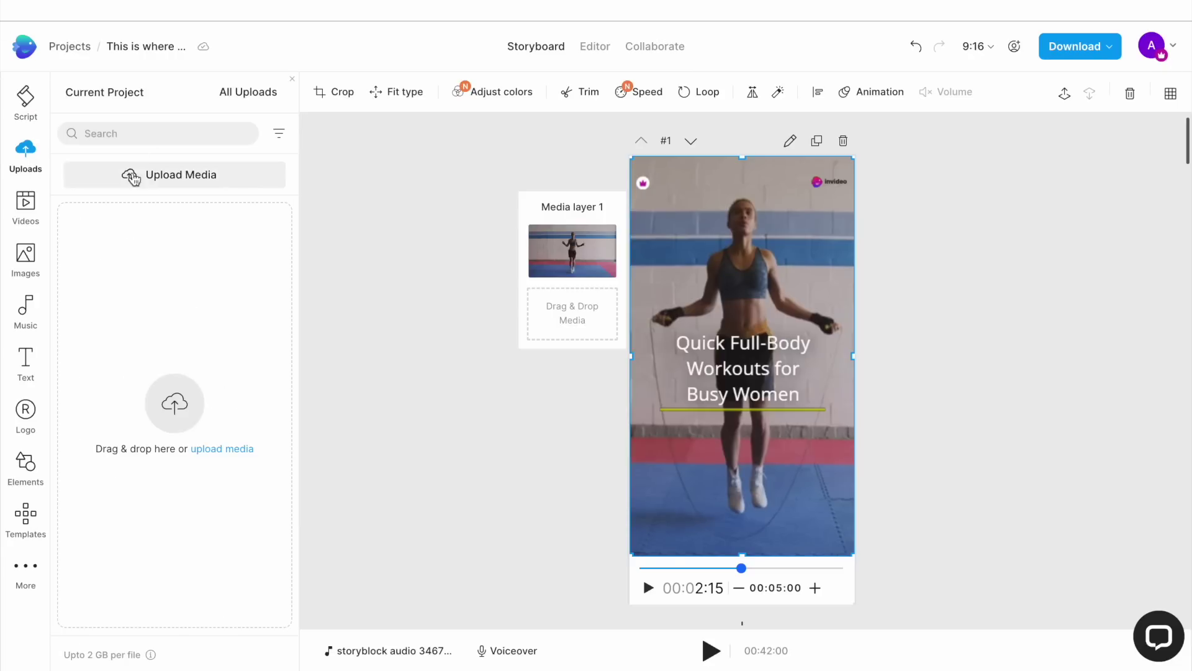
click(140, 177)
click(608, 368)
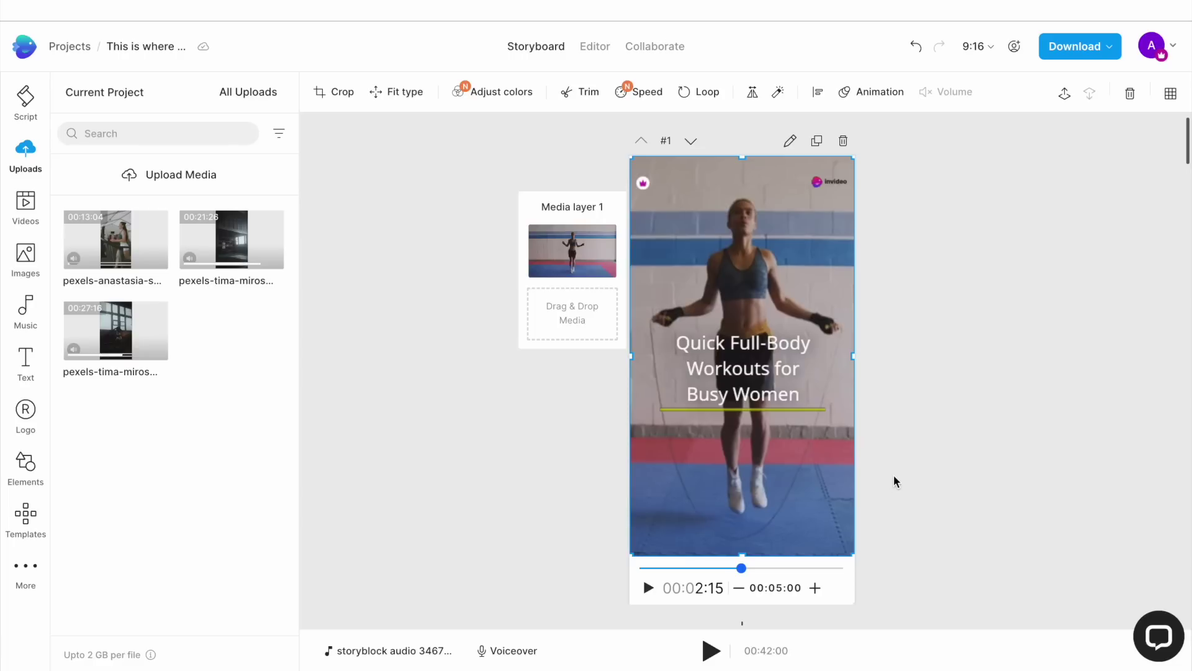
click(25, 211)
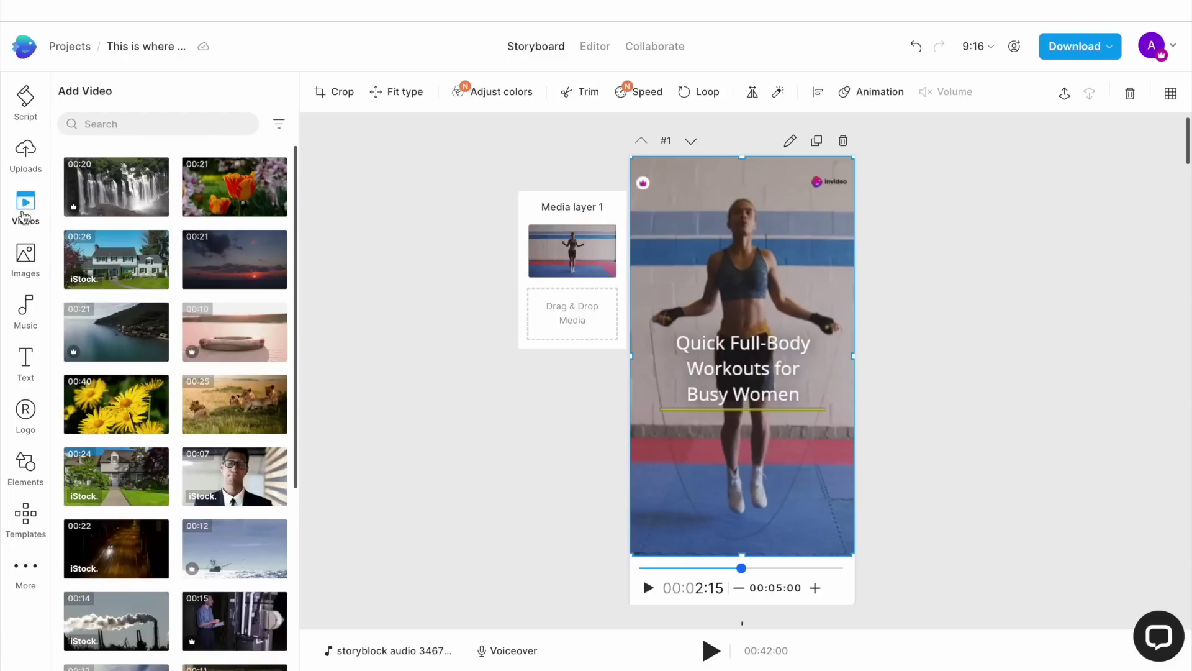
Search stock videos for 'woman gym' and replace scene #1's clip with a woman cycling
click(158, 124)
text(woman g)
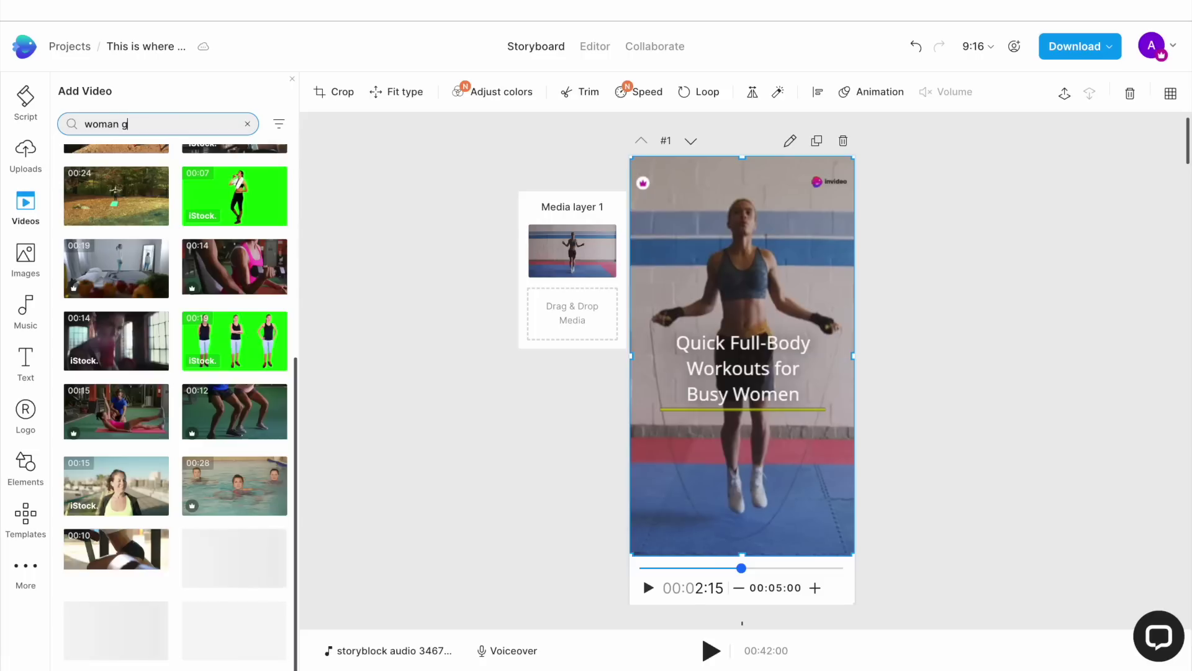
text(ym)
mouse_move(141, 473)
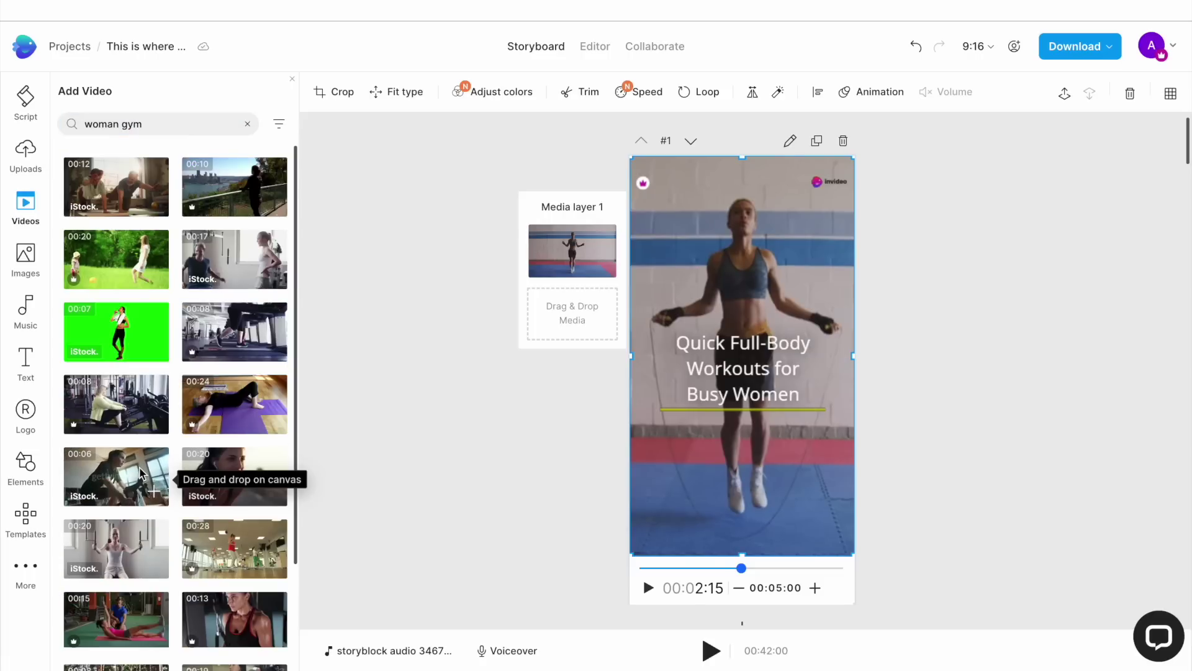
drag(142, 473, 652, 190)
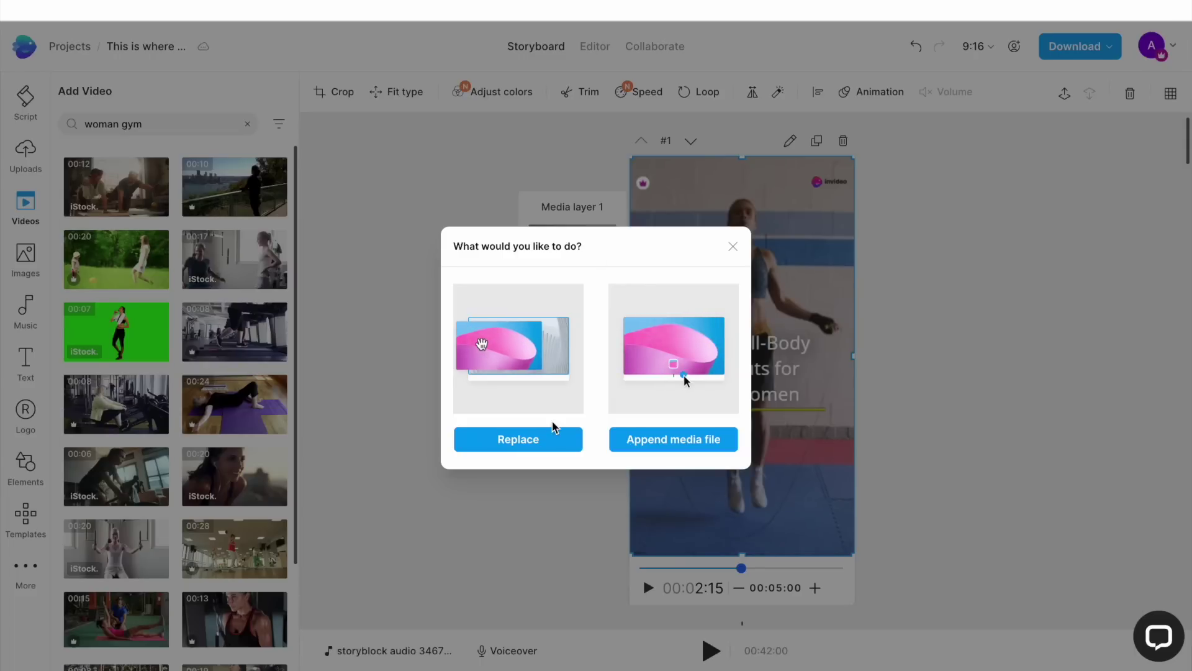
click(552, 439)
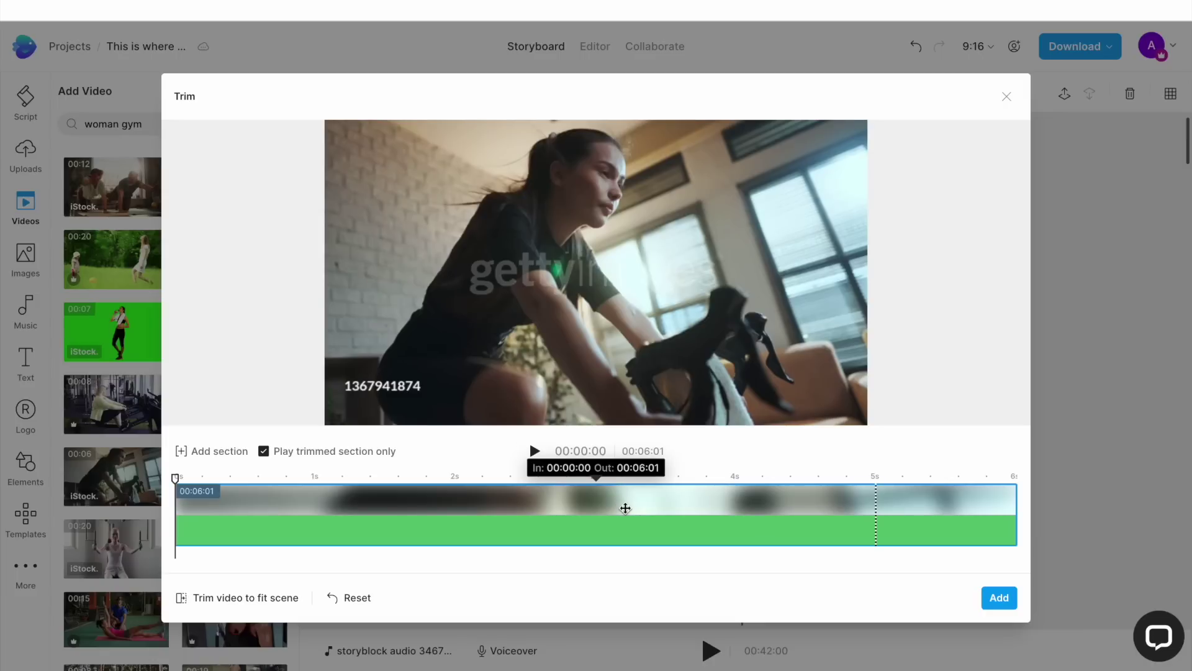
Fit the five-second cycling clip to the opening scene and put a jumping jacks clip on the Jumping jacks scene
click(277, 599)
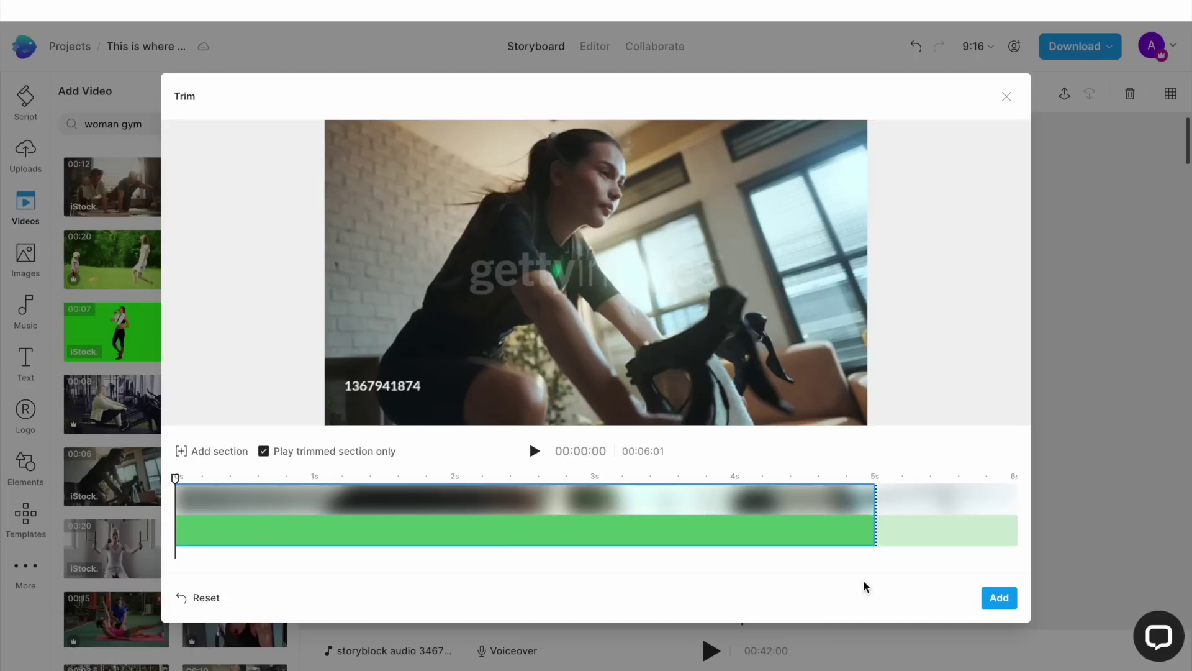
click(989, 596)
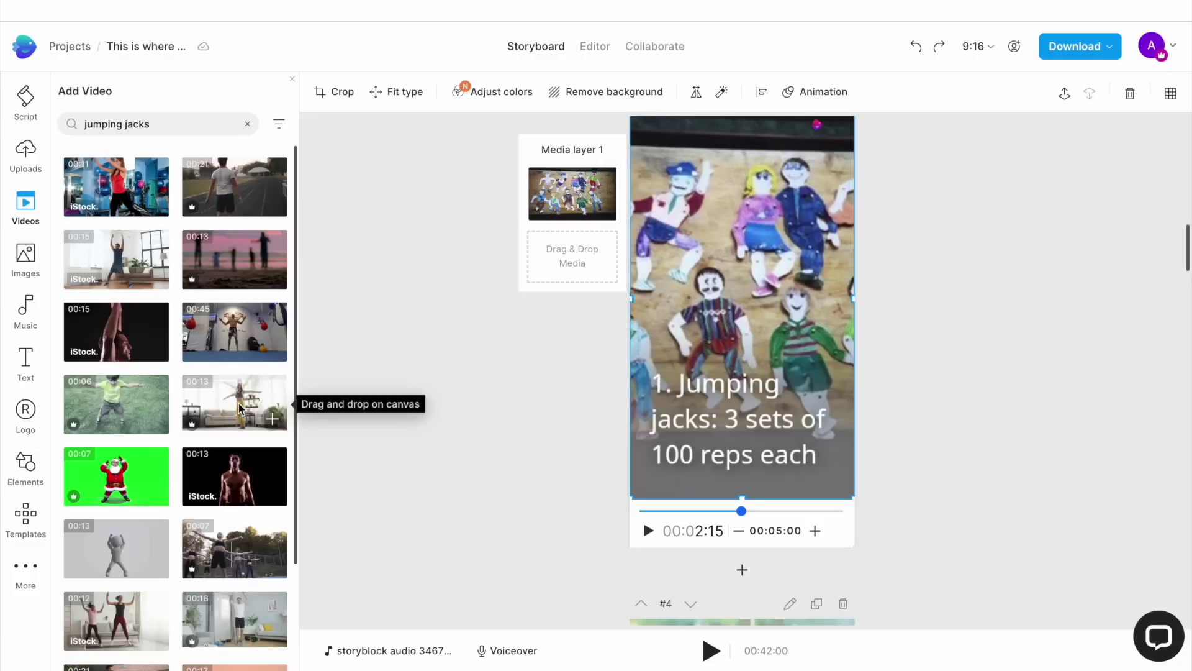
drag(242, 408, 668, 147)
click(541, 436)
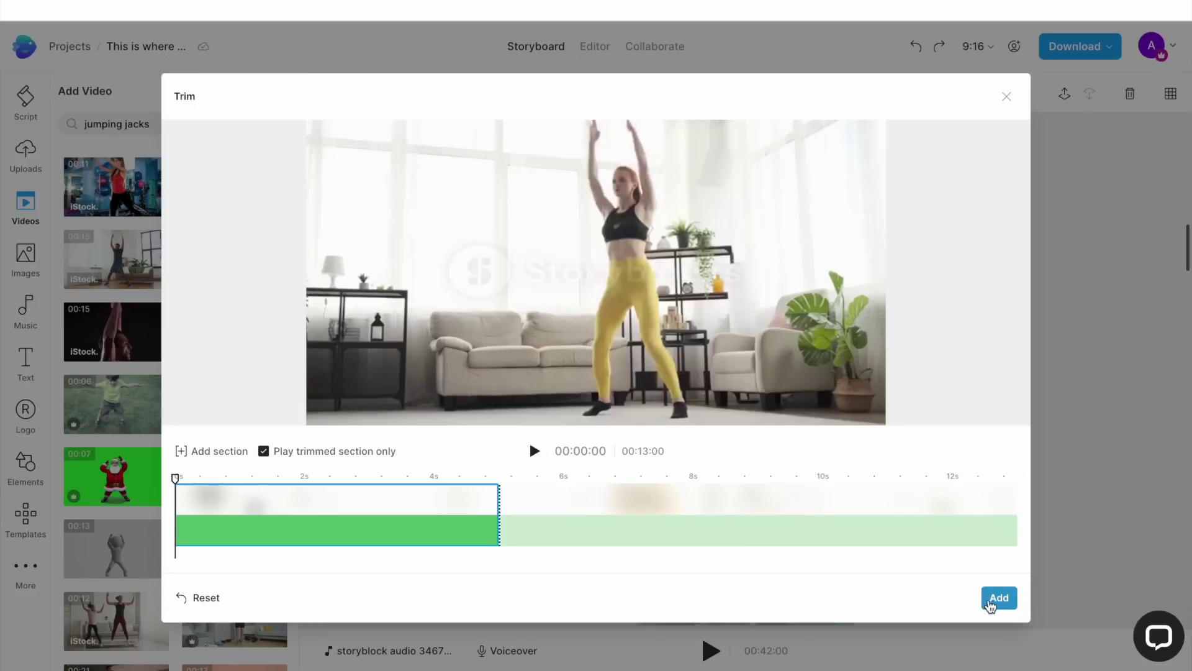
click(995, 600)
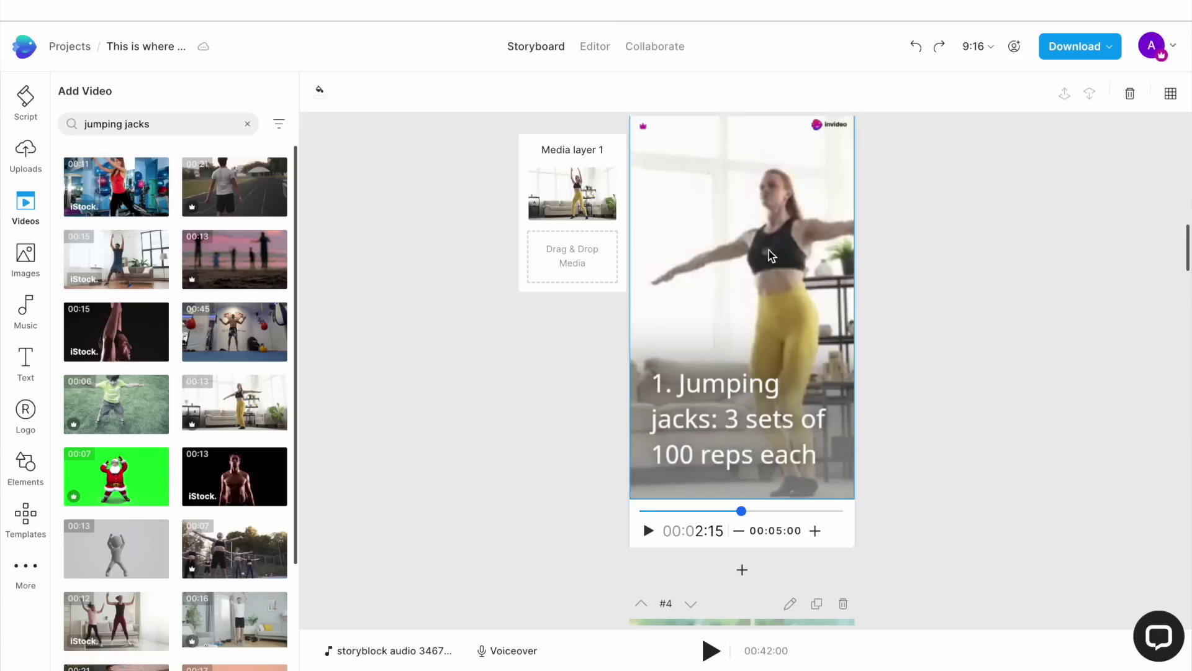
Title the opening scene '15-Minute Full-Body Workout for Busy Women' at size 81, with Acumin Pro Bold on all text
drag(741, 512, 682, 512)
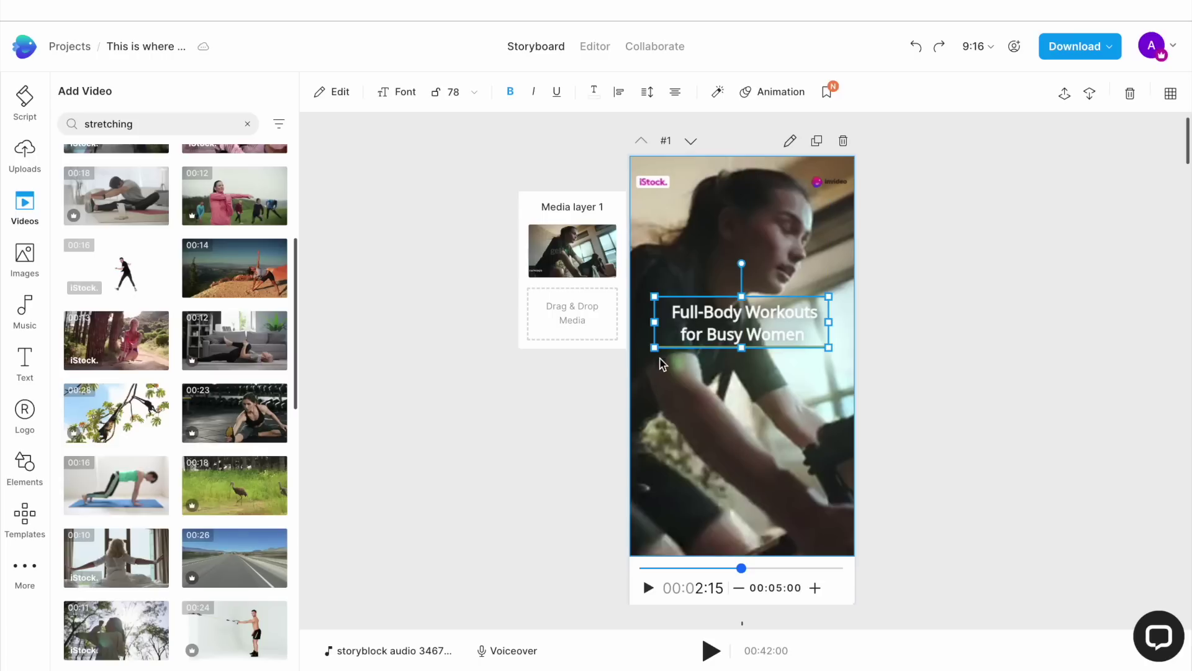
drag(655, 347, 651, 348)
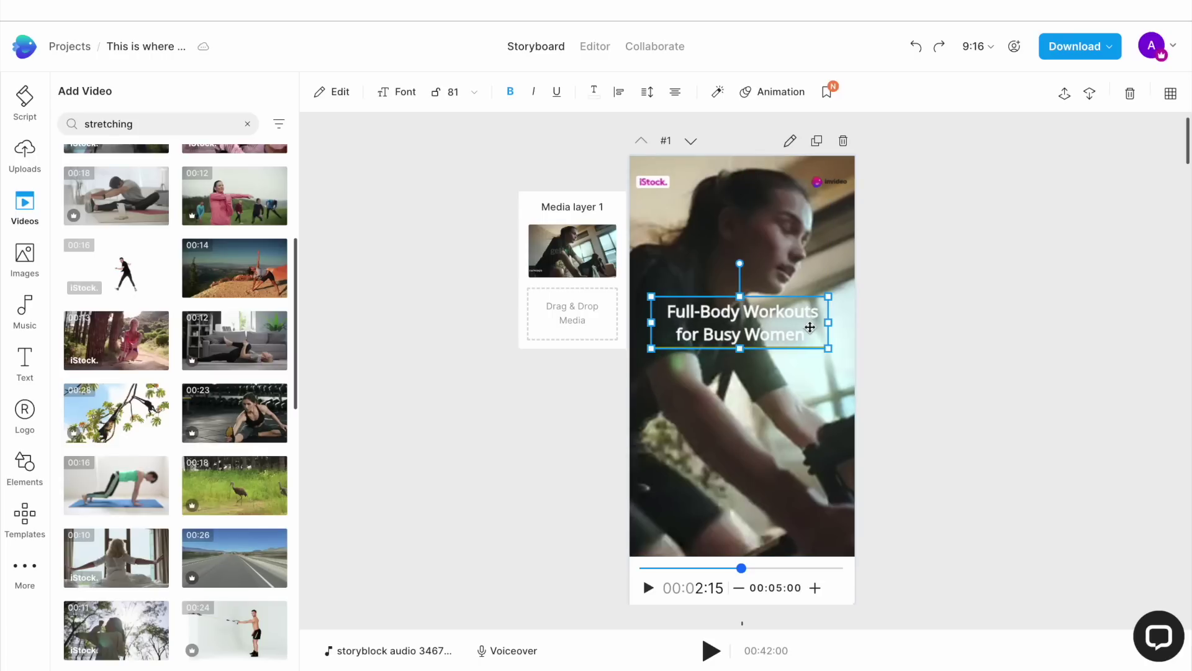
drag(809, 327, 810, 327)
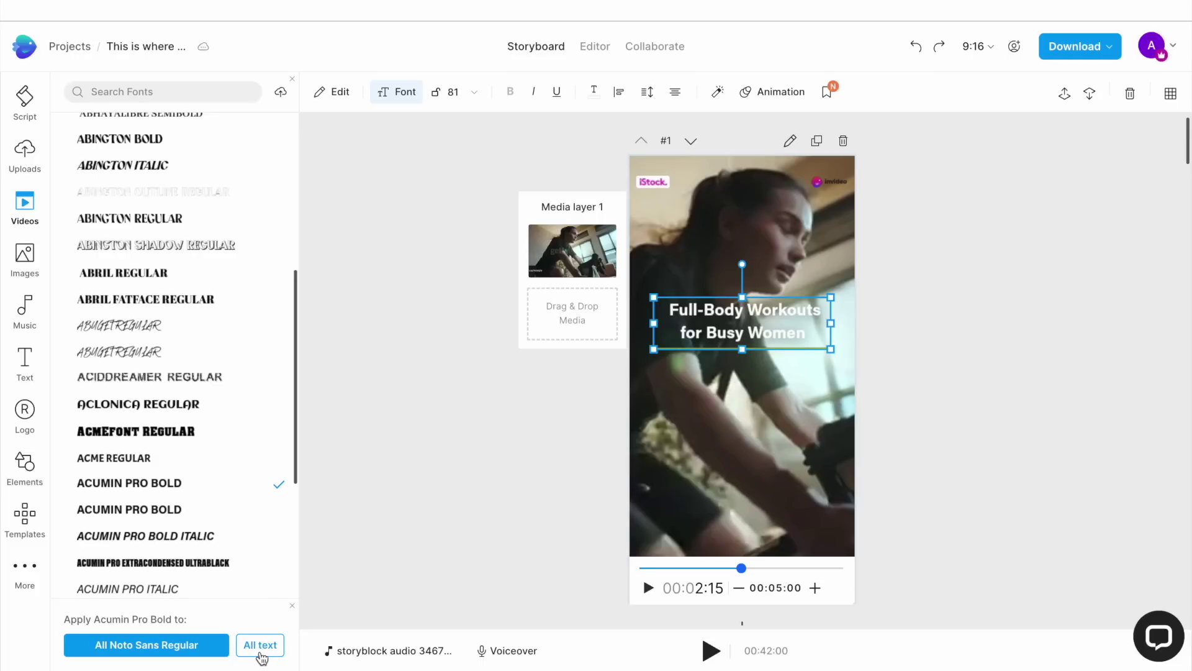
click(261, 646)
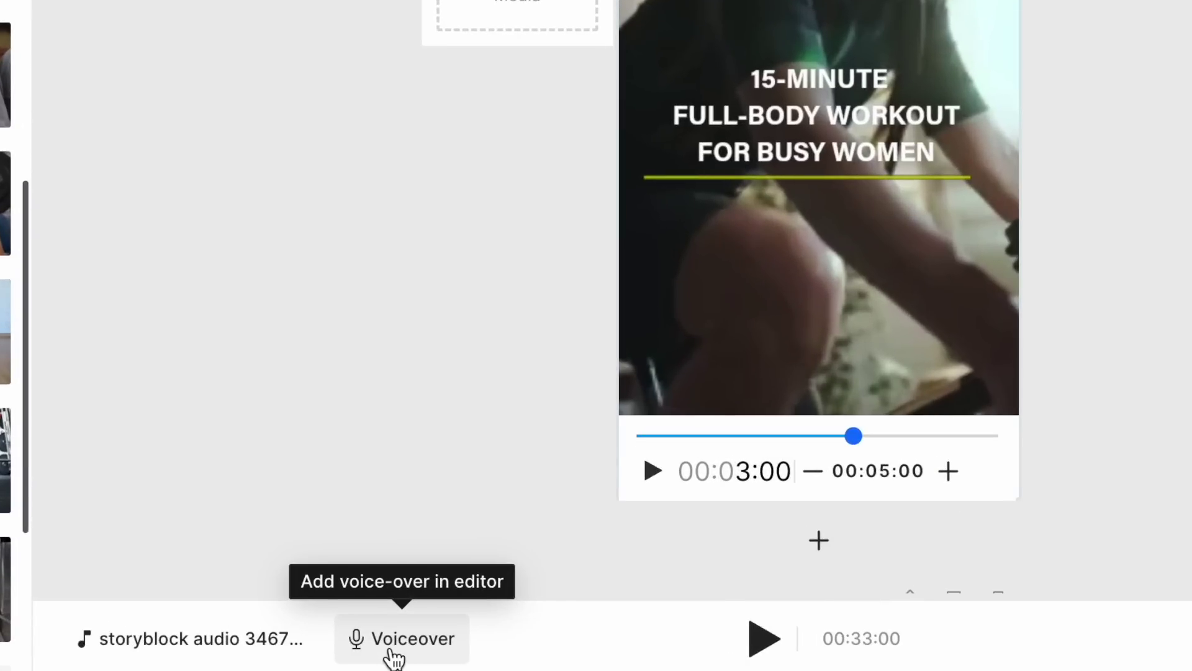
Try recording a voiceover narration from the voiceover options
click(391, 657)
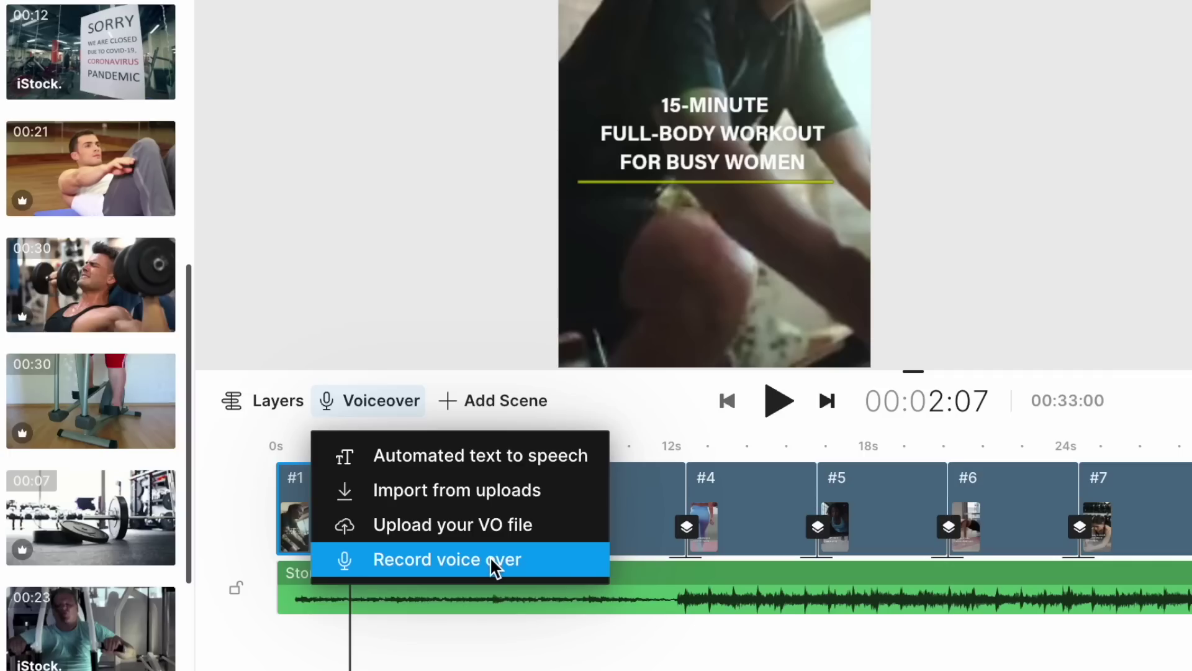
click(490, 557)
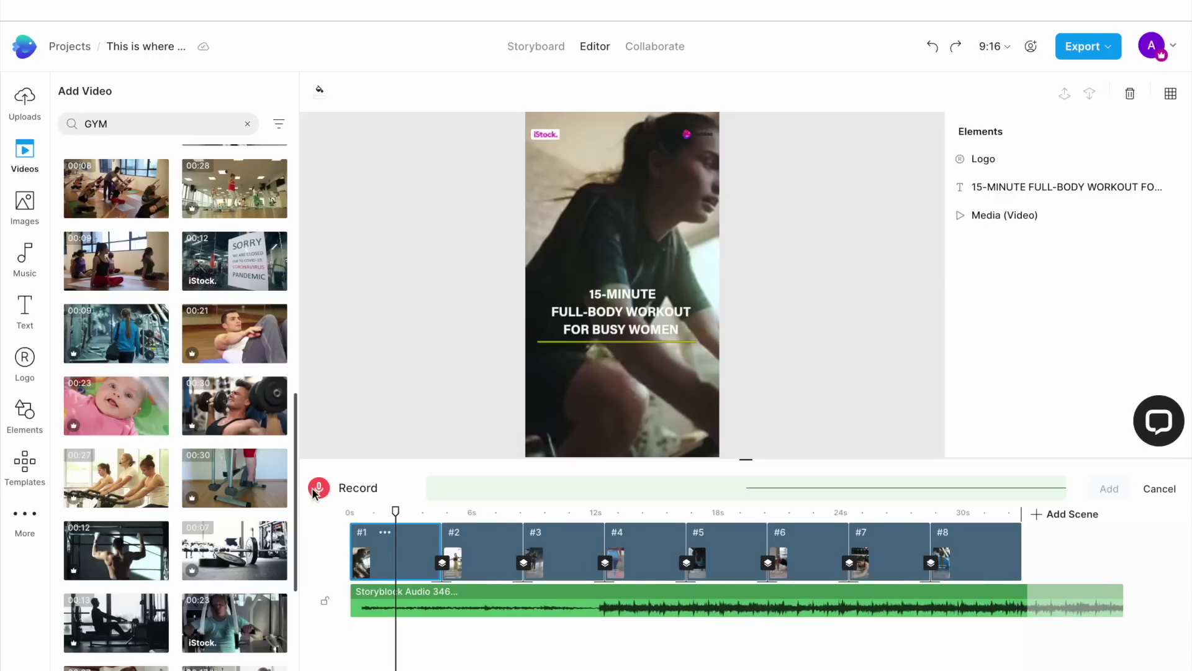
click(318, 487)
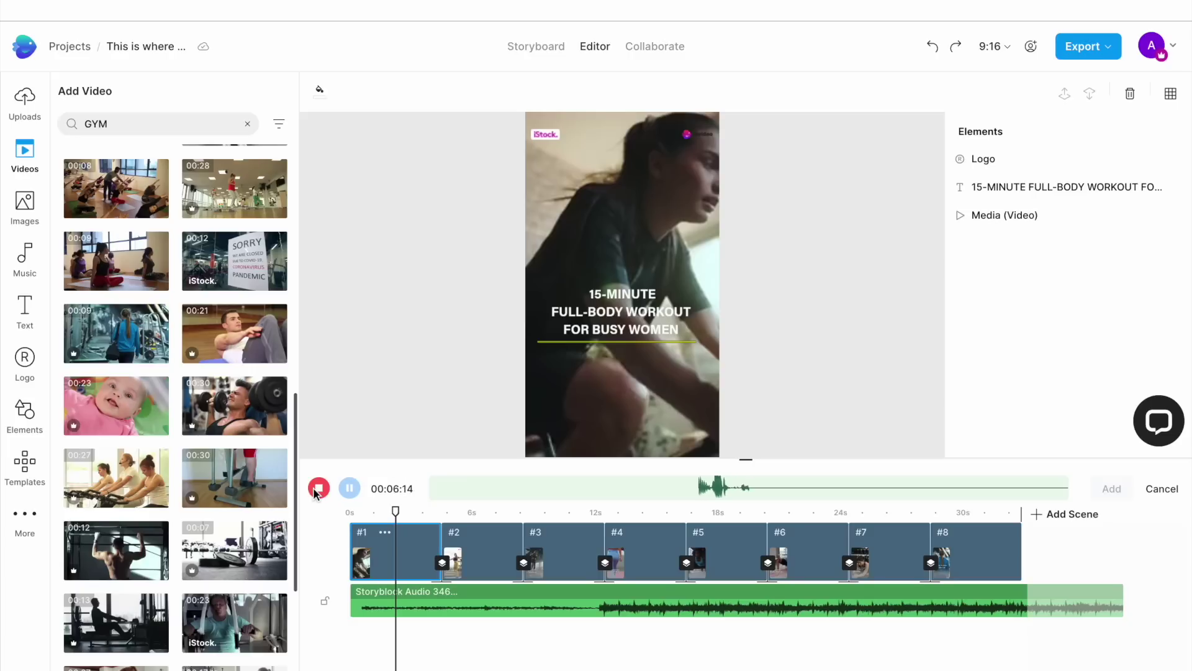
Generate an automated text-to-speech voiceover in the Charlotte voice and add it to all scenes
click(406, 484)
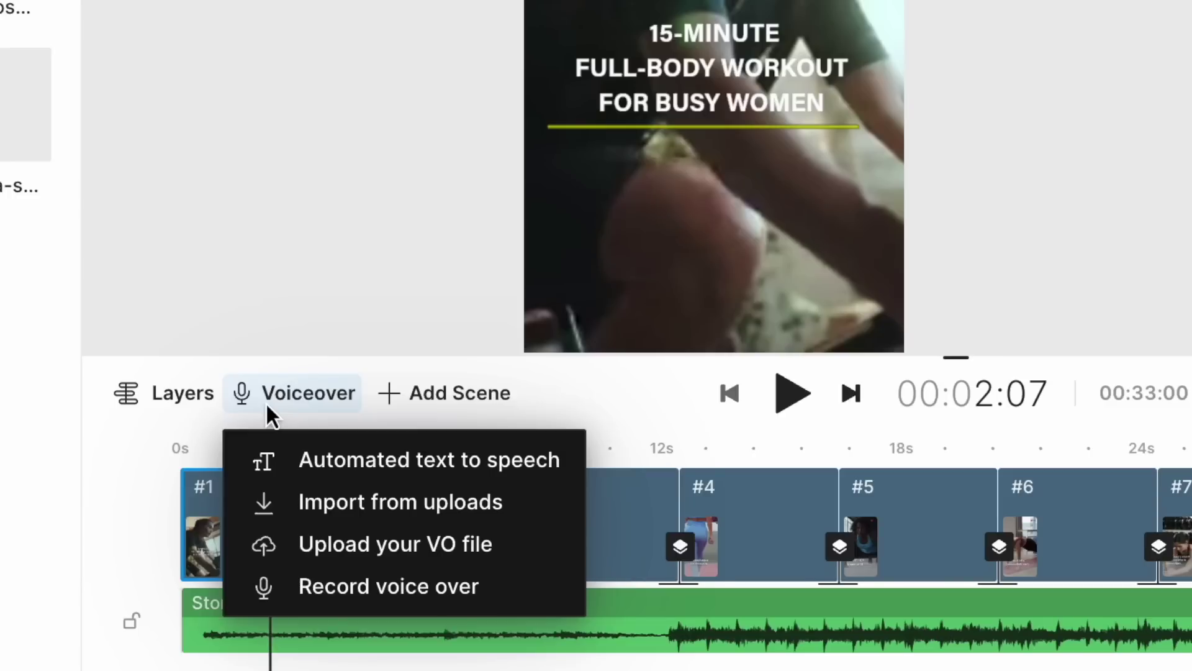
click(336, 471)
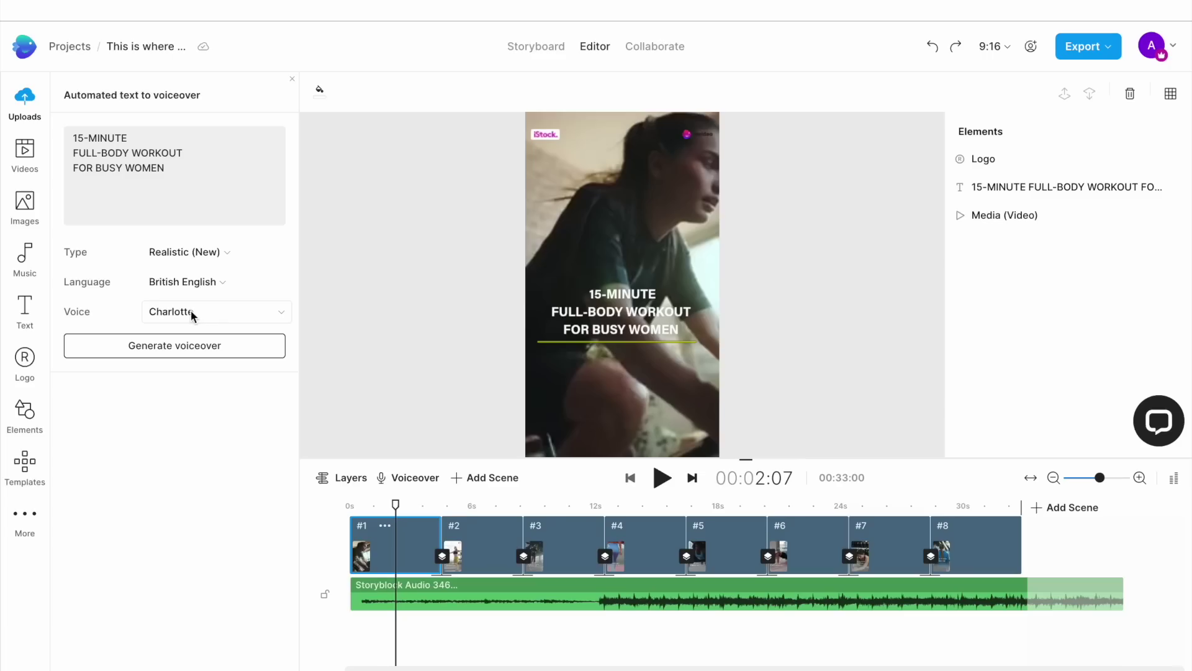
click(191, 310)
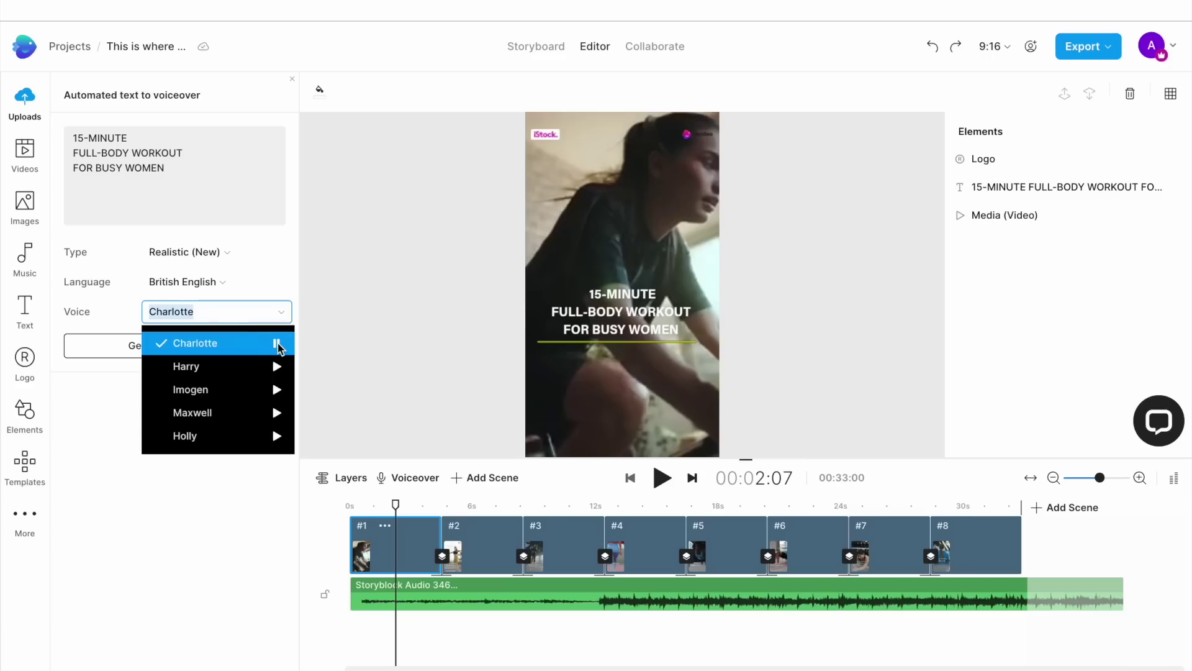
click(177, 344)
click(177, 345)
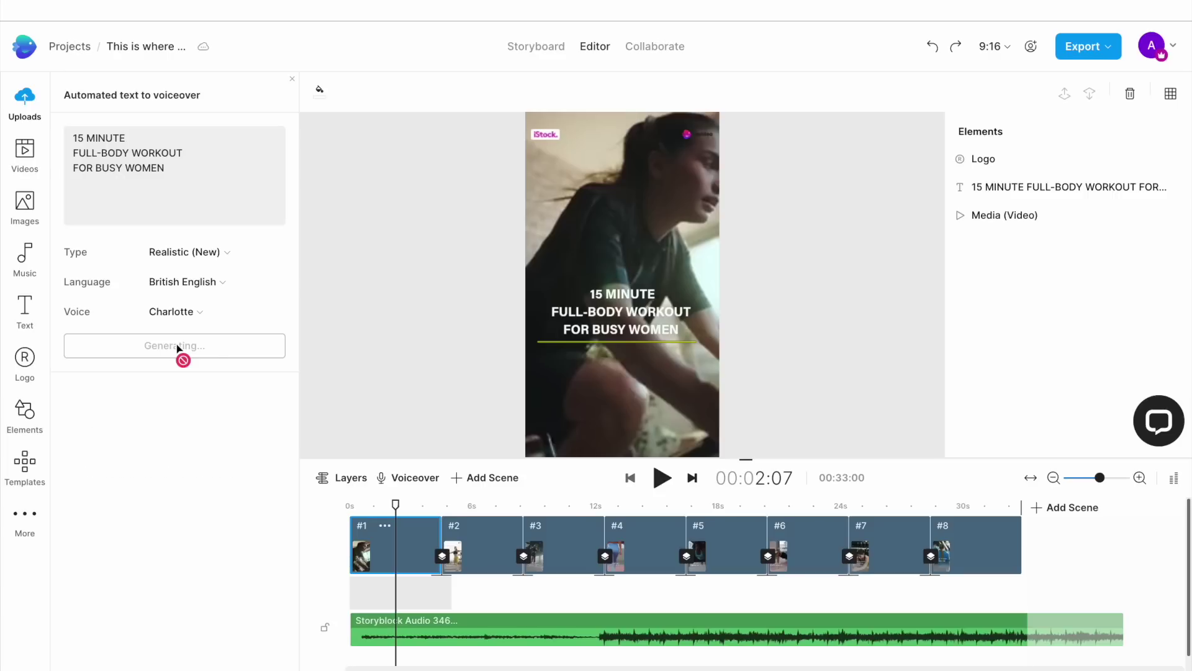
click(72, 424)
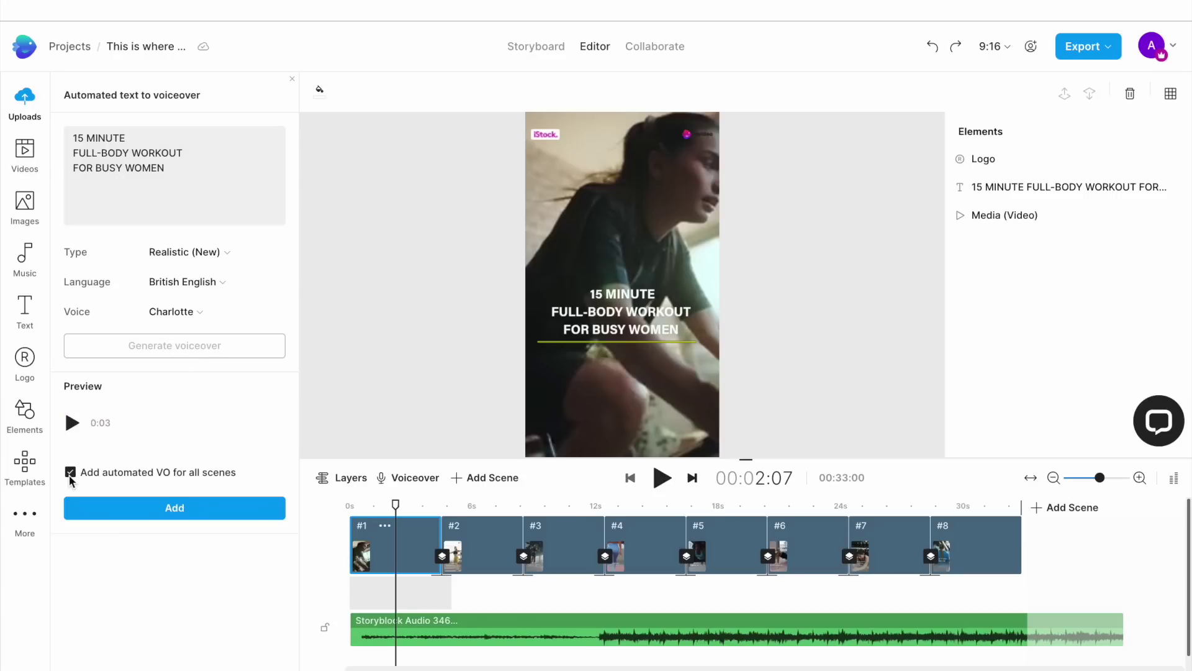
click(106, 510)
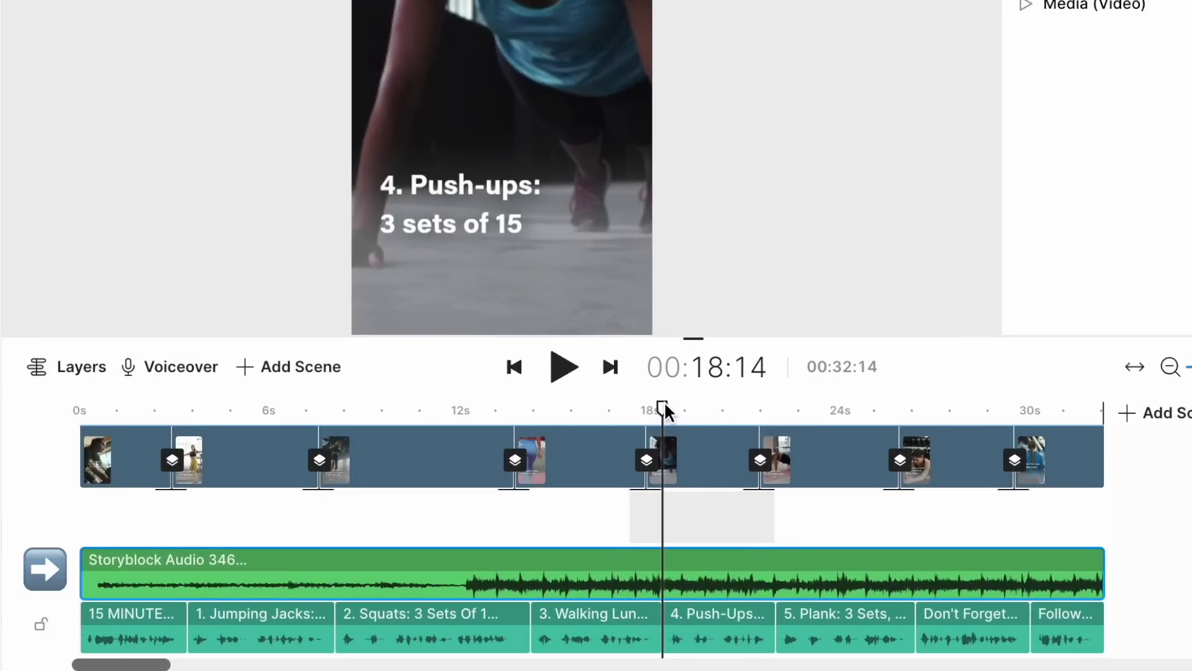
Move the playhead to 0s and delete the Storyblock music track from the timeline
drag(665, 401, 24, 434)
click(199, 567)
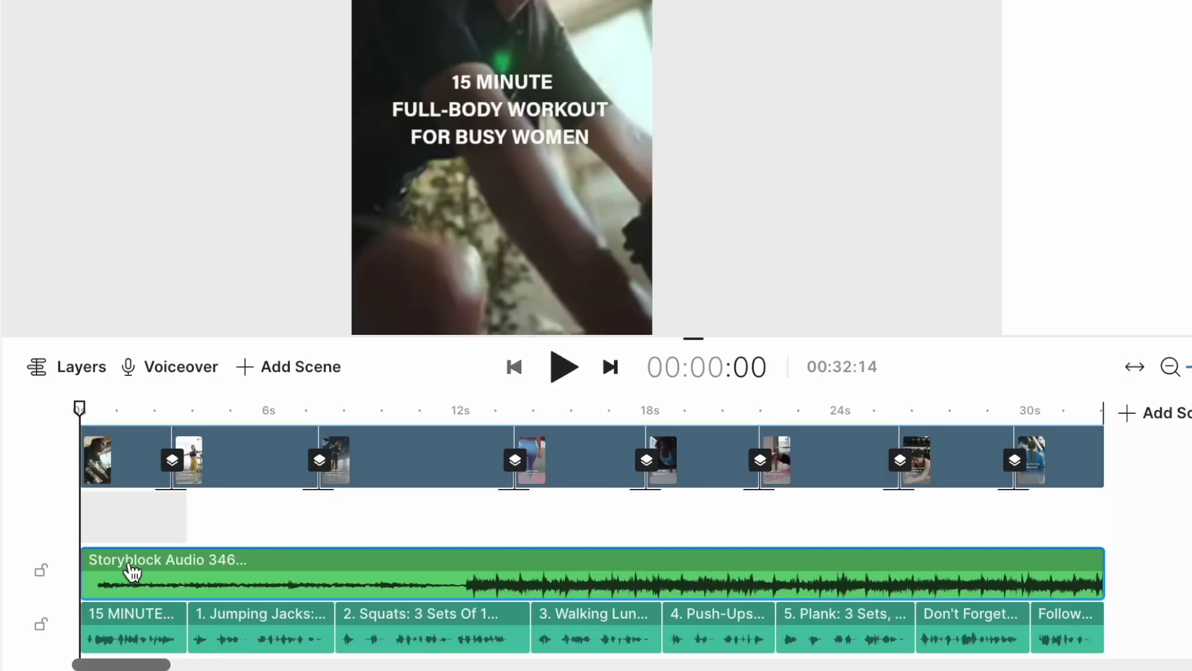
right_click(133, 566)
click(169, 314)
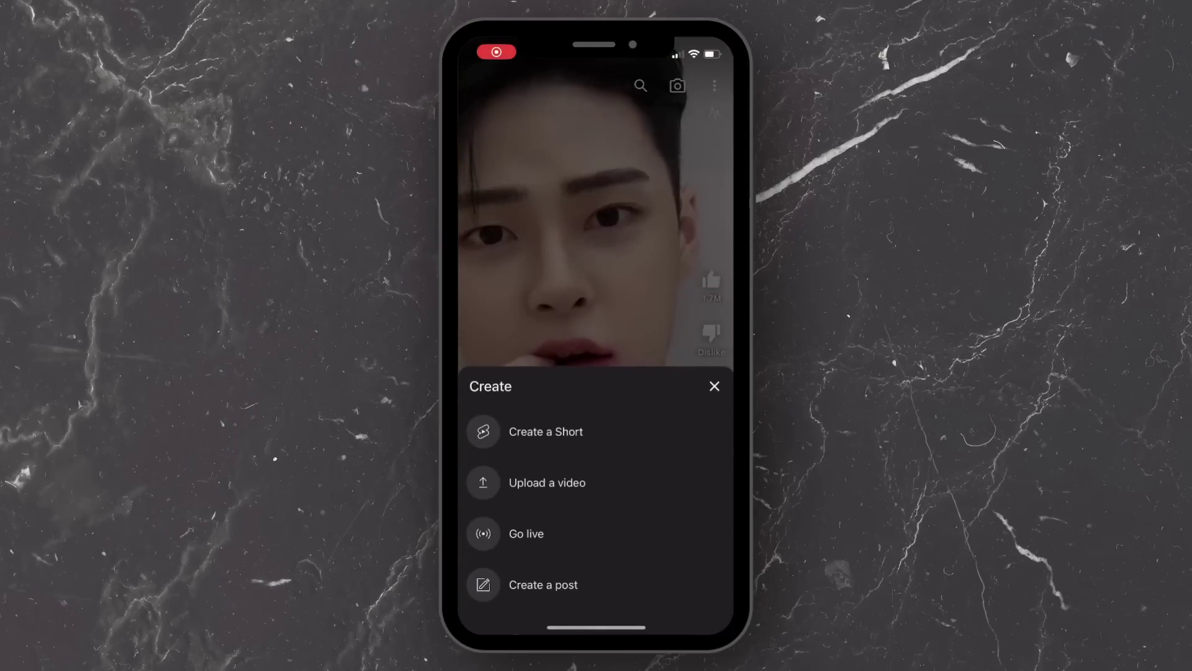
click(545, 430)
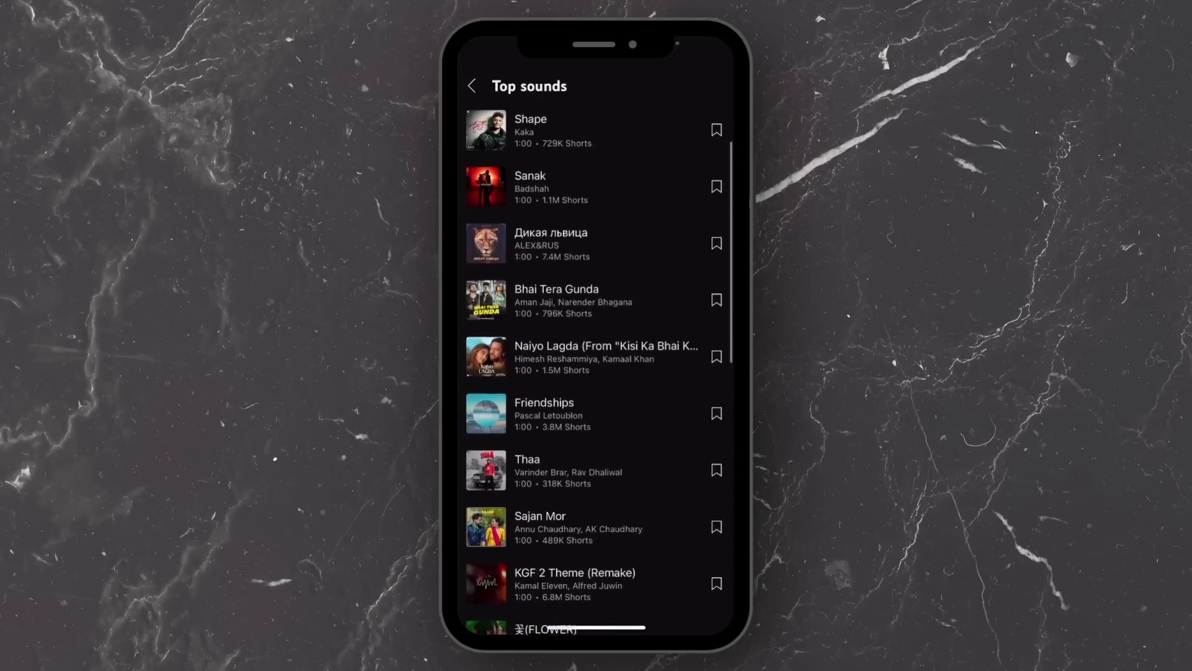
Pick the trending Close Eyes sound and copy the DVRST Close Eyes video's share link
scroll(596, 367, down, 5)
scroll(596, 366, down, 10)
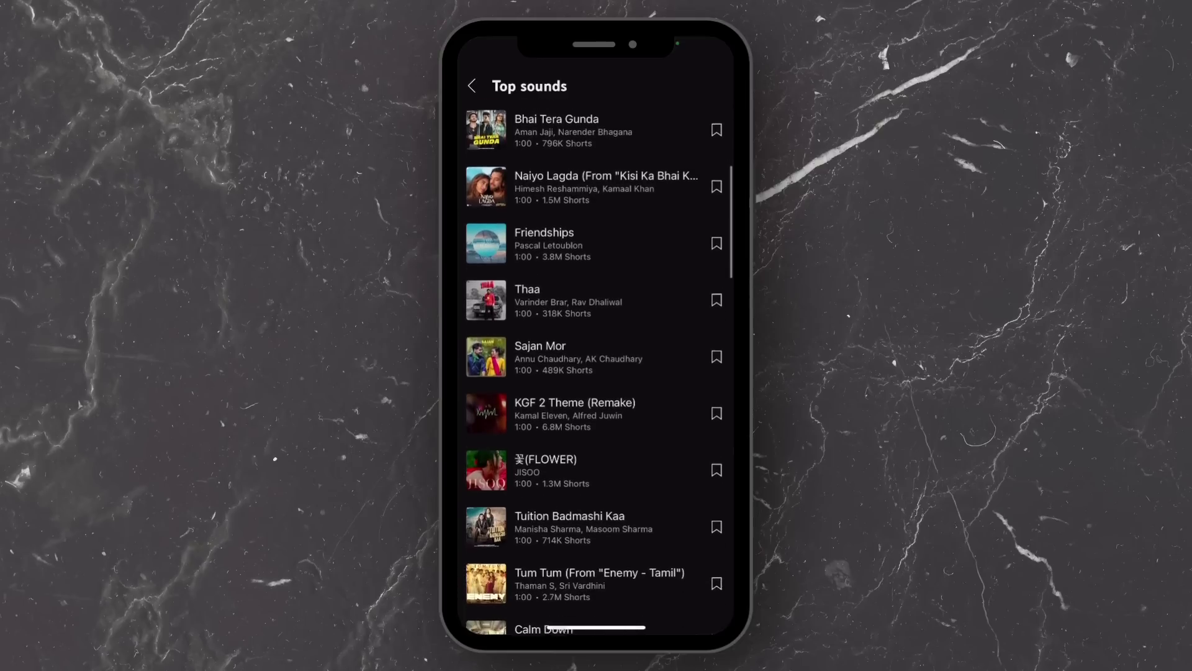
click(586, 332)
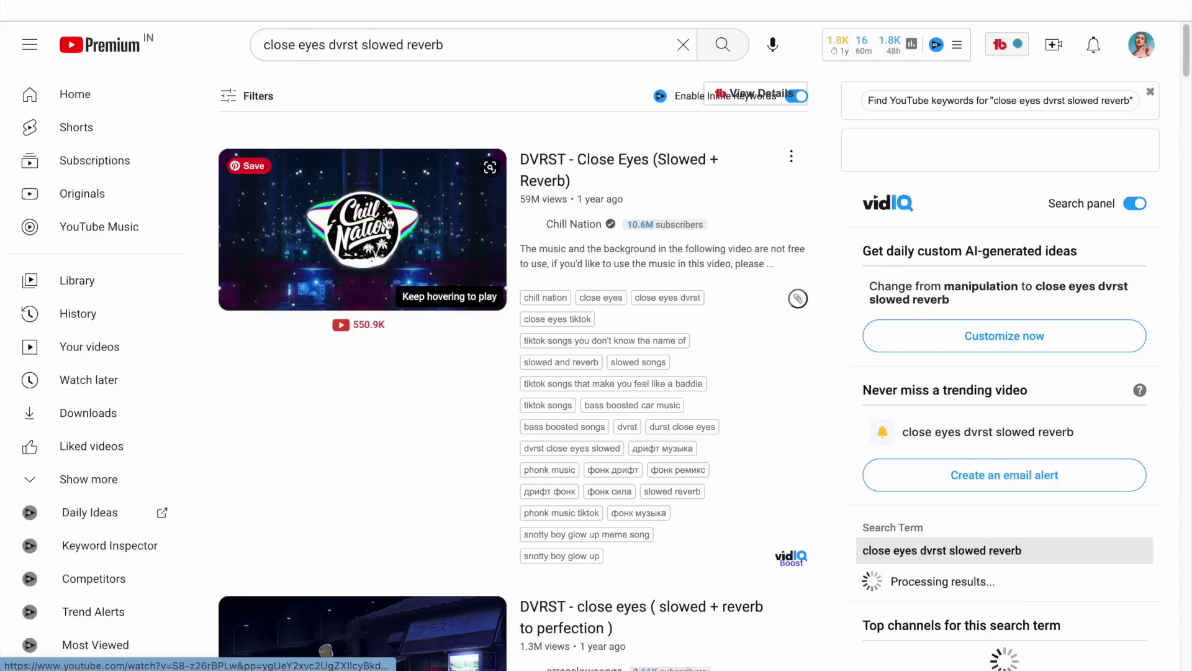
click(490, 298)
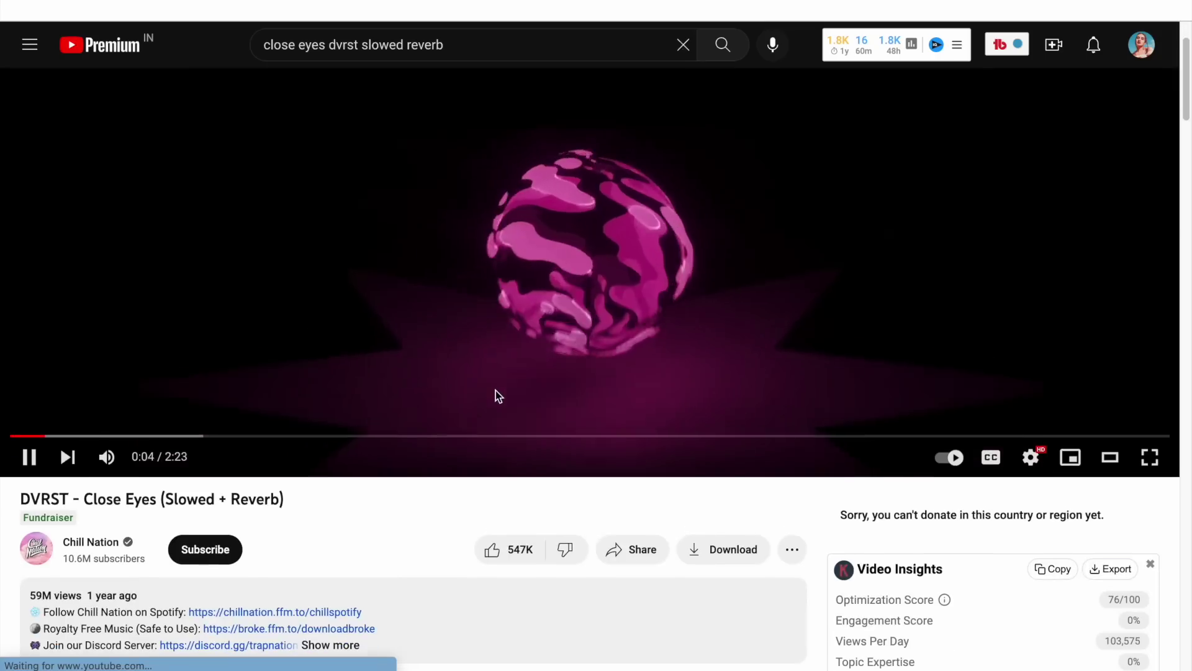
click(630, 546)
click(755, 442)
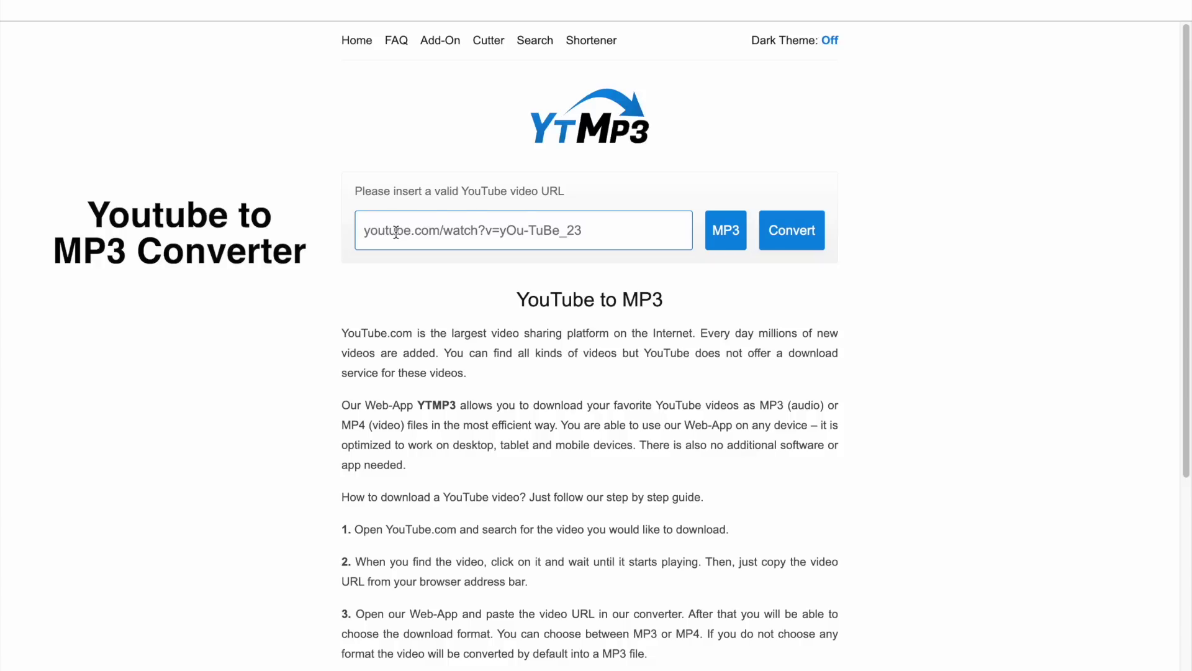
Paste the link into YTMP3, convert it, and download the MP3
click(396, 232)
key(ctrl+v)
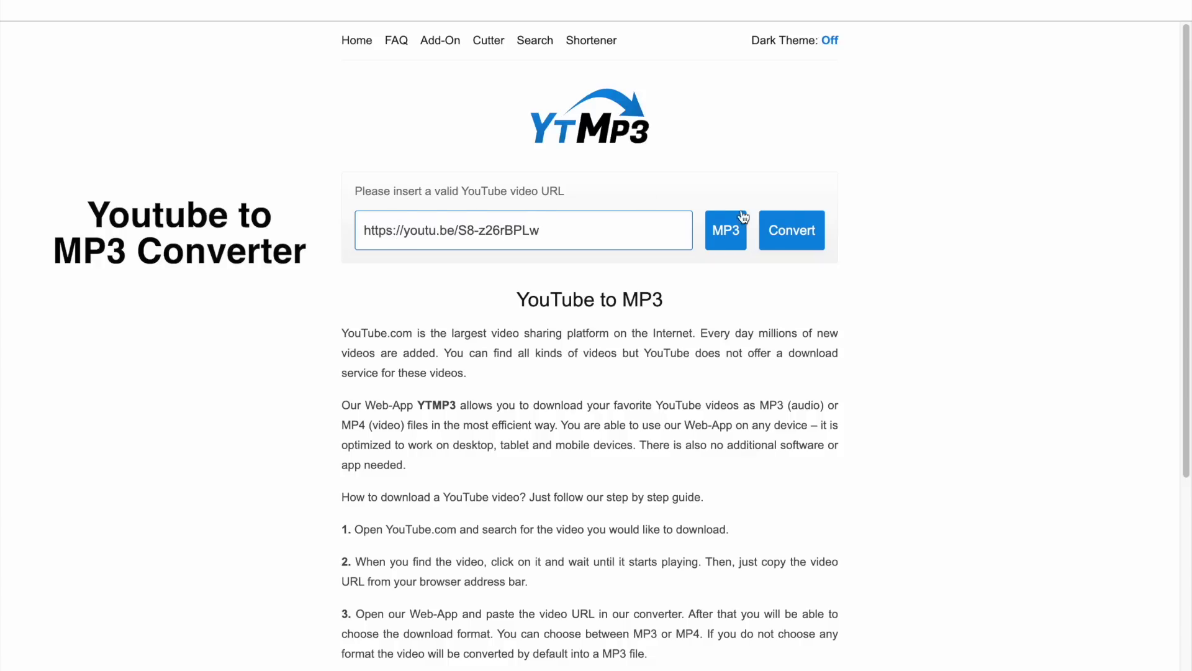
click(791, 229)
click(495, 229)
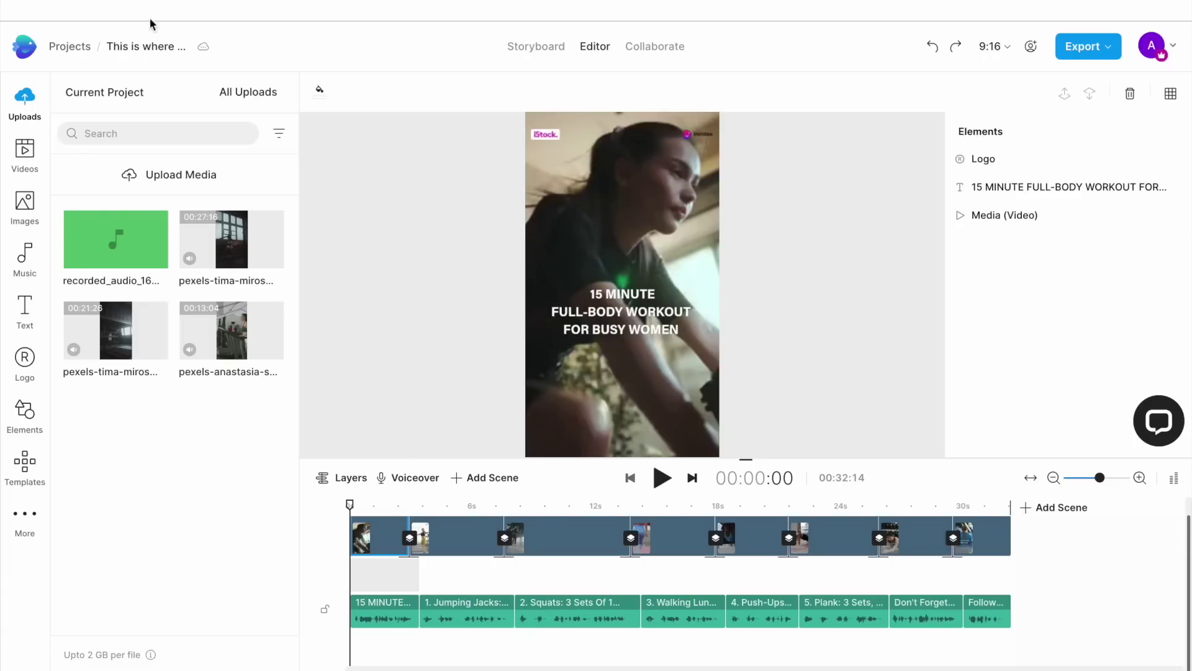
Upload the DVRST Close Eyes MP3 and add it to the timeline as the music track
click(130, 177)
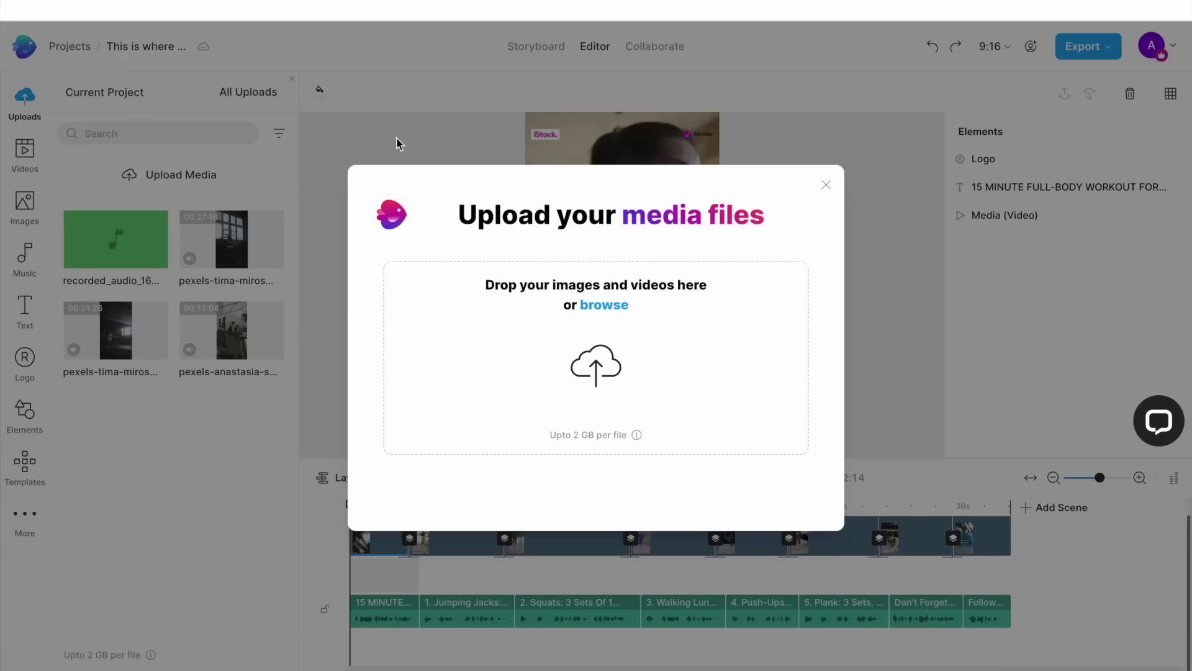
click(585, 350)
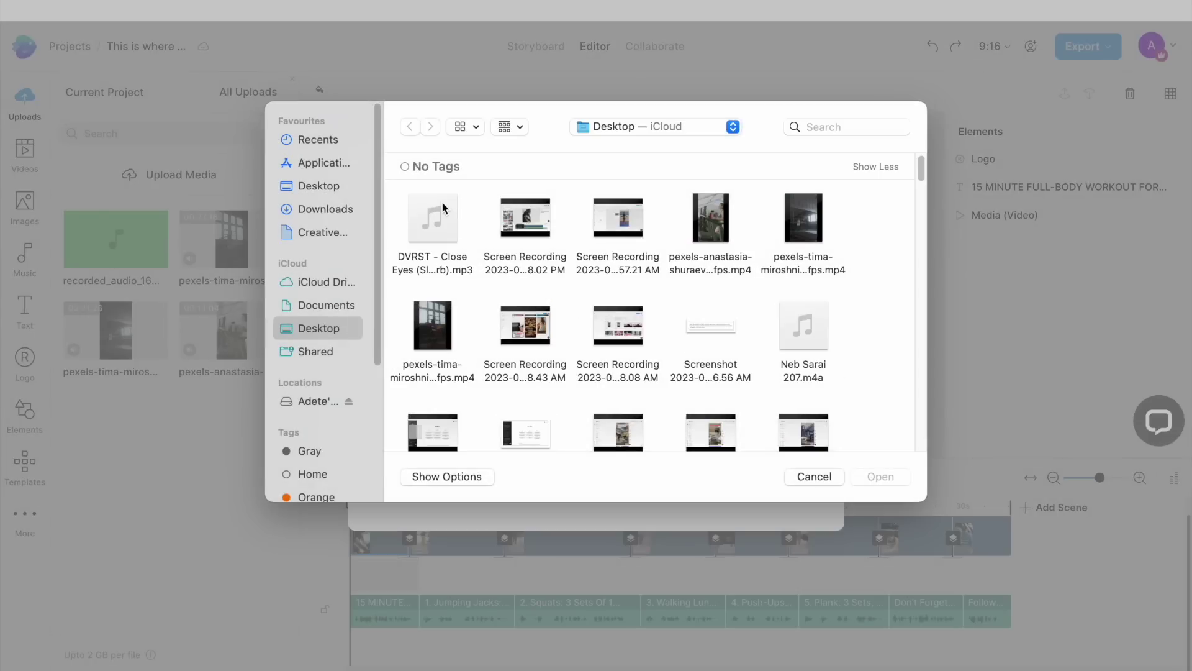
click(444, 207)
click(892, 478)
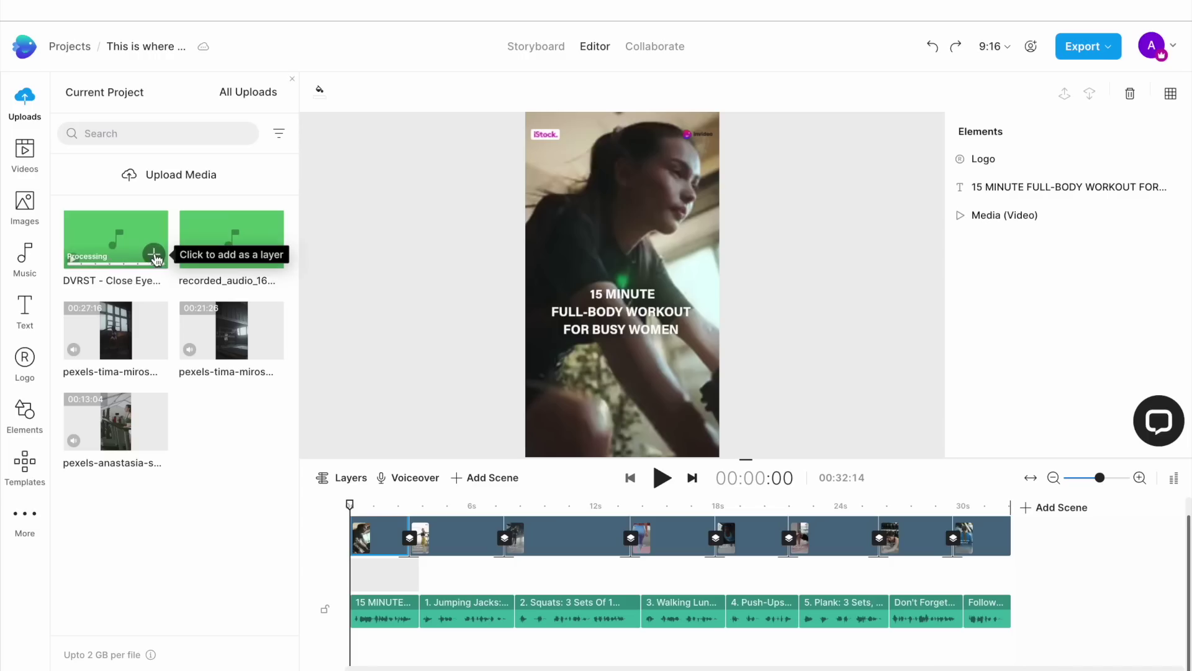
click(154, 254)
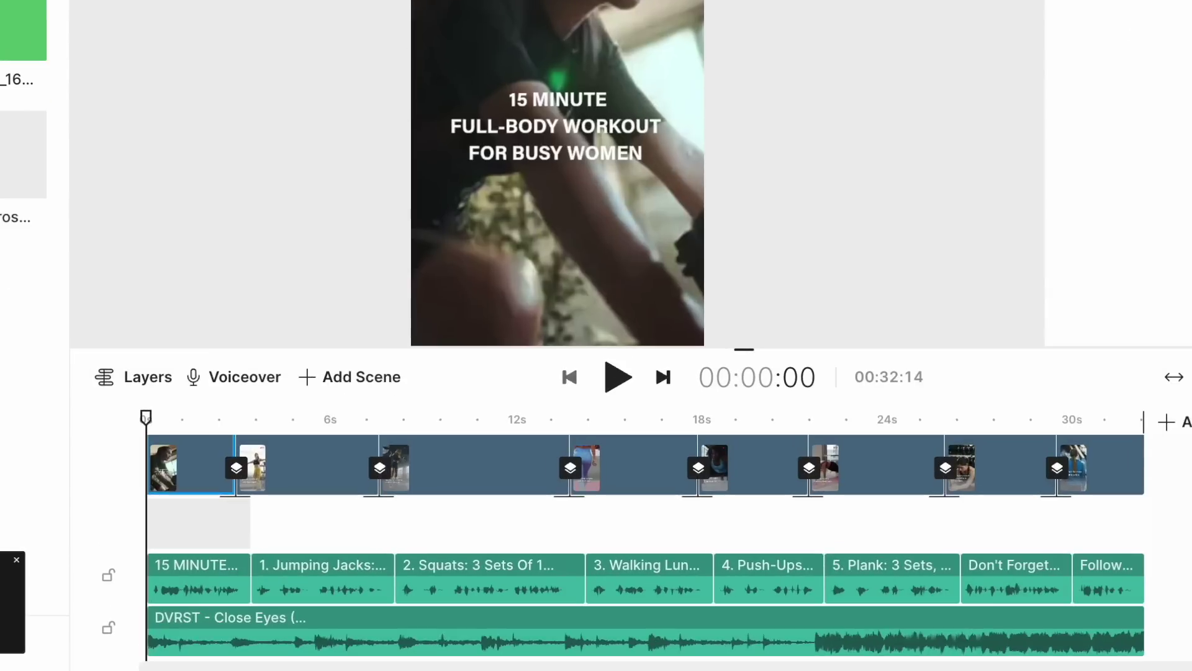
click(634, 645)
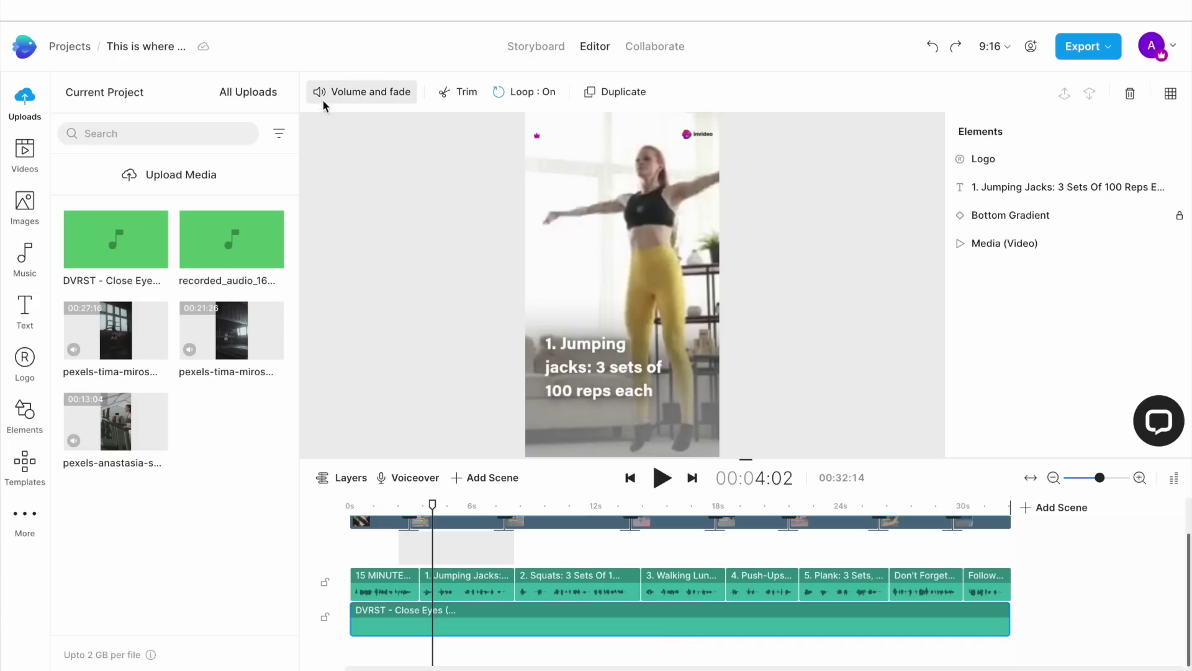
Lower the DVRST music track's volume to -13.8 dB
click(349, 91)
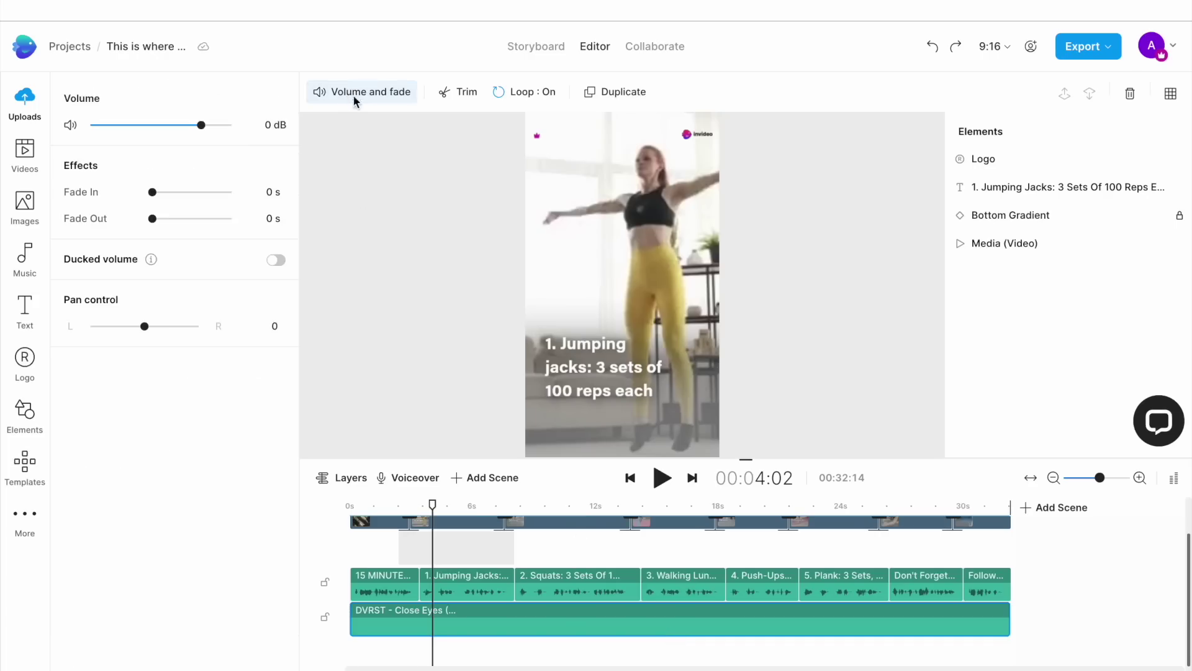
drag(202, 125, 166, 131)
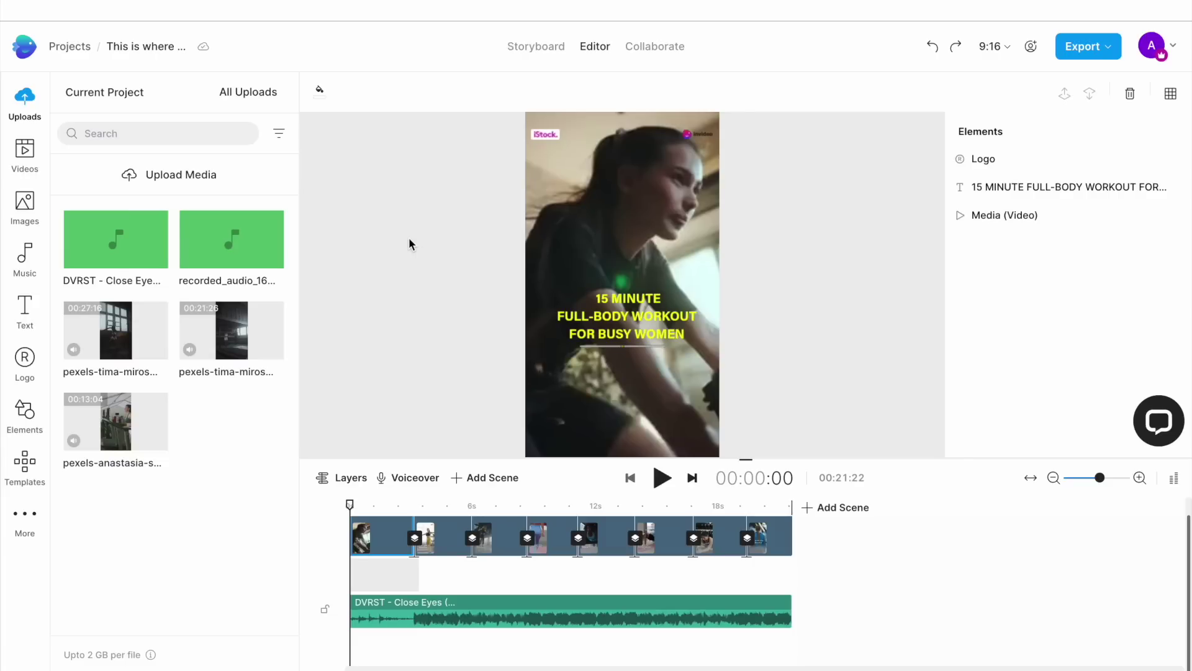
click(662, 477)
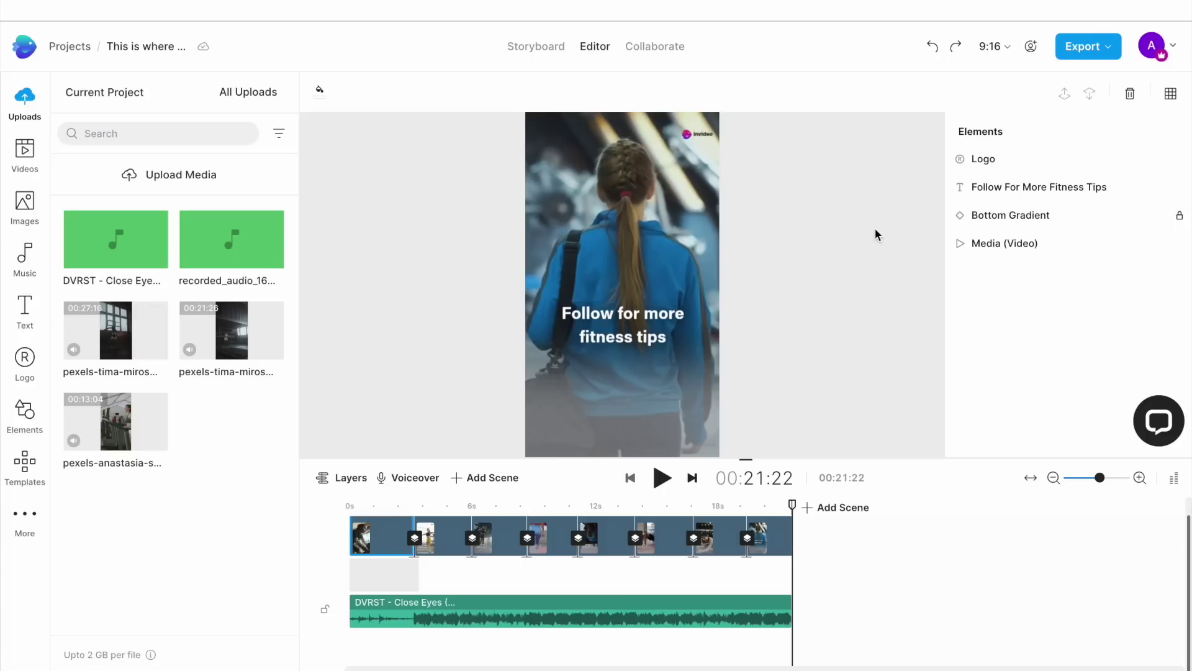
Export the short at 1080p quality
click(1080, 45)
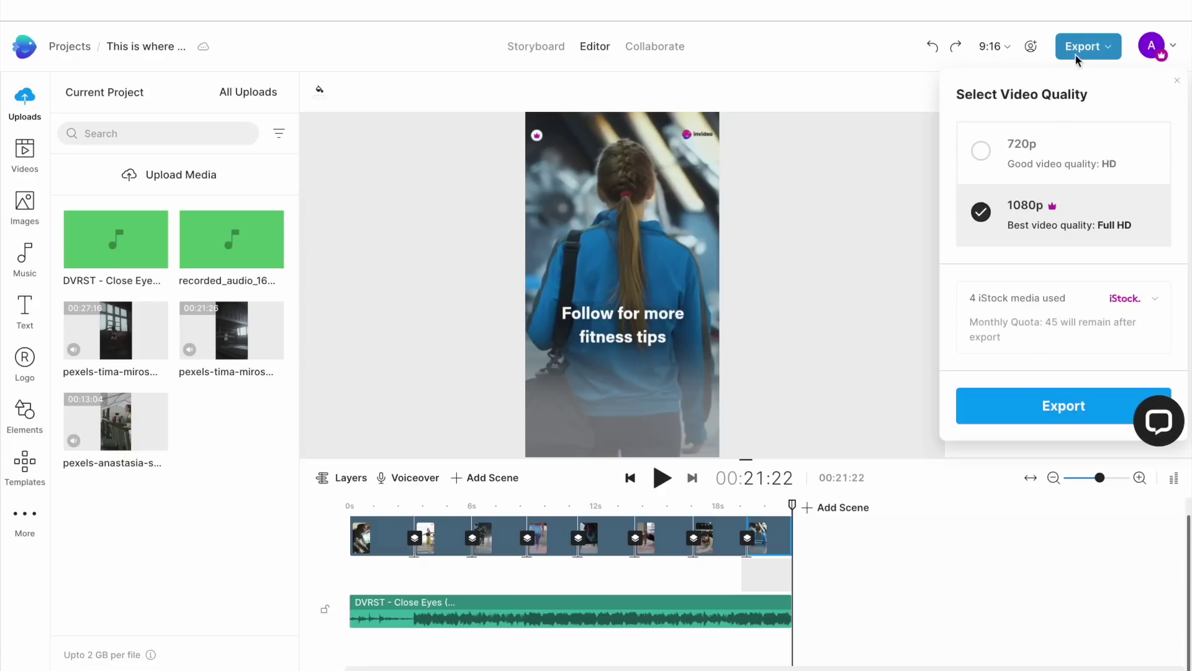
click(1040, 417)
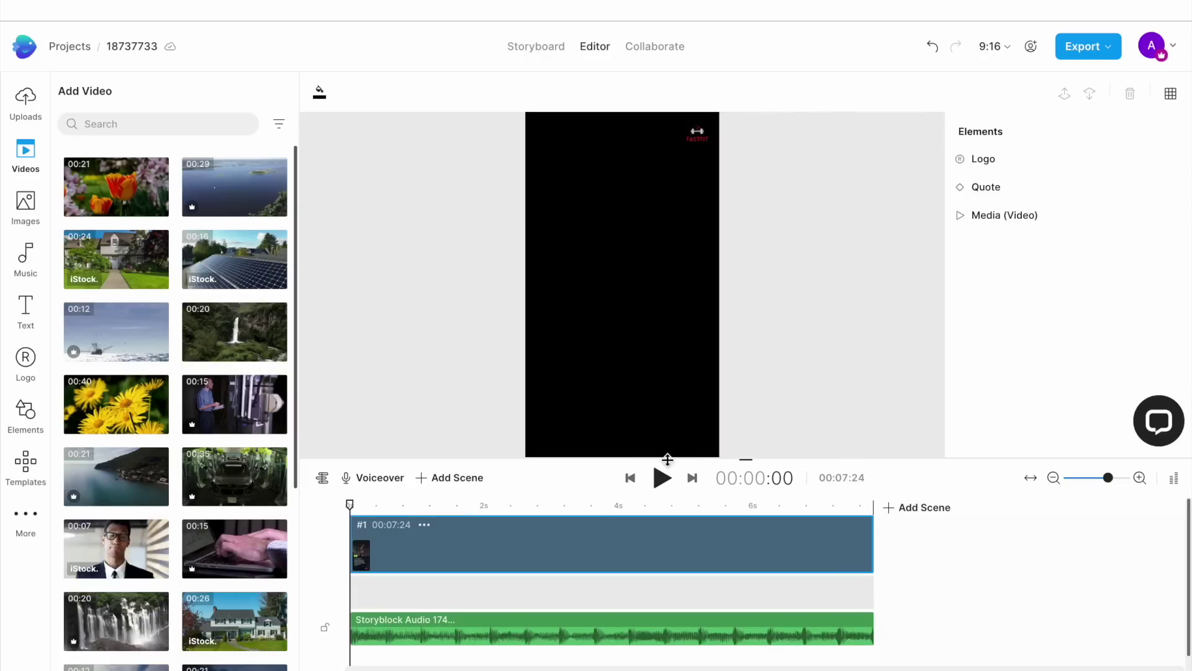
Play the other project's scene to preview it
click(661, 477)
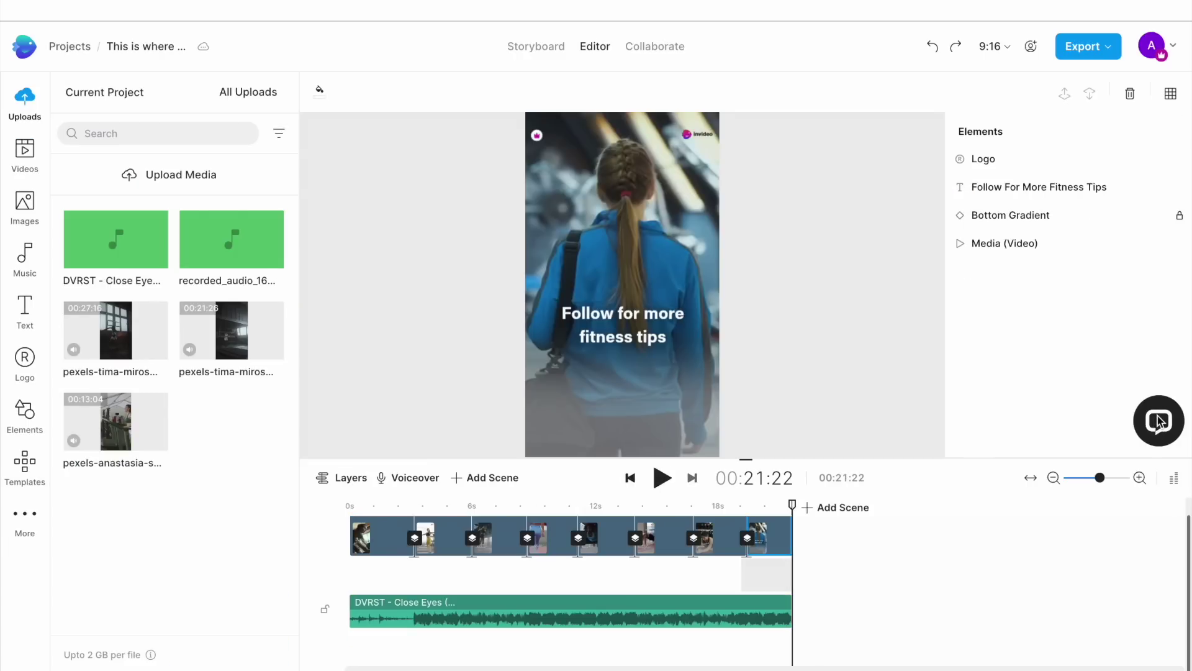
Minimize the support chat and go to the InVideo Help Center at help.invideo.io
click(1158, 421)
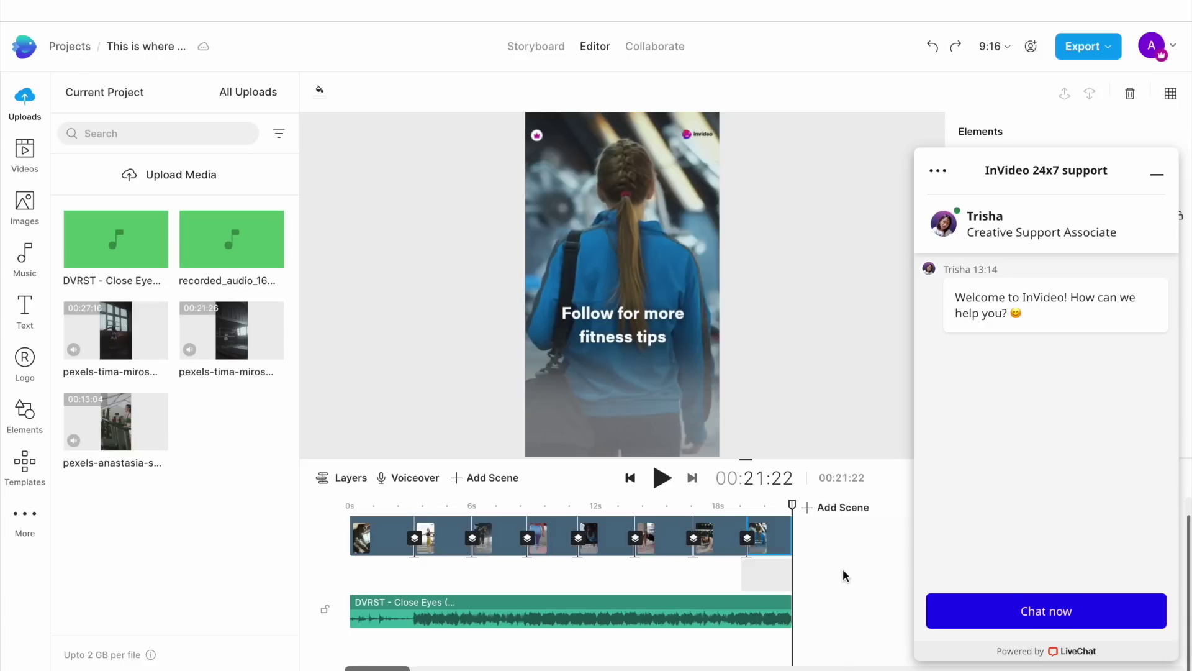
click(1156, 179)
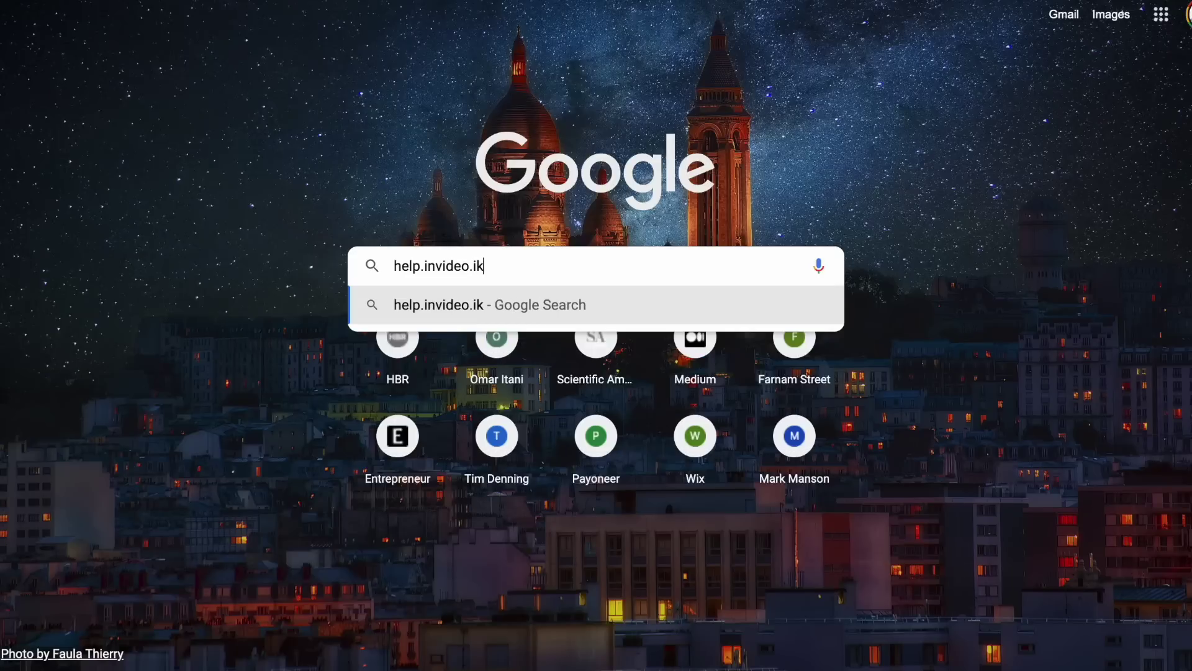
key(BackSpace)
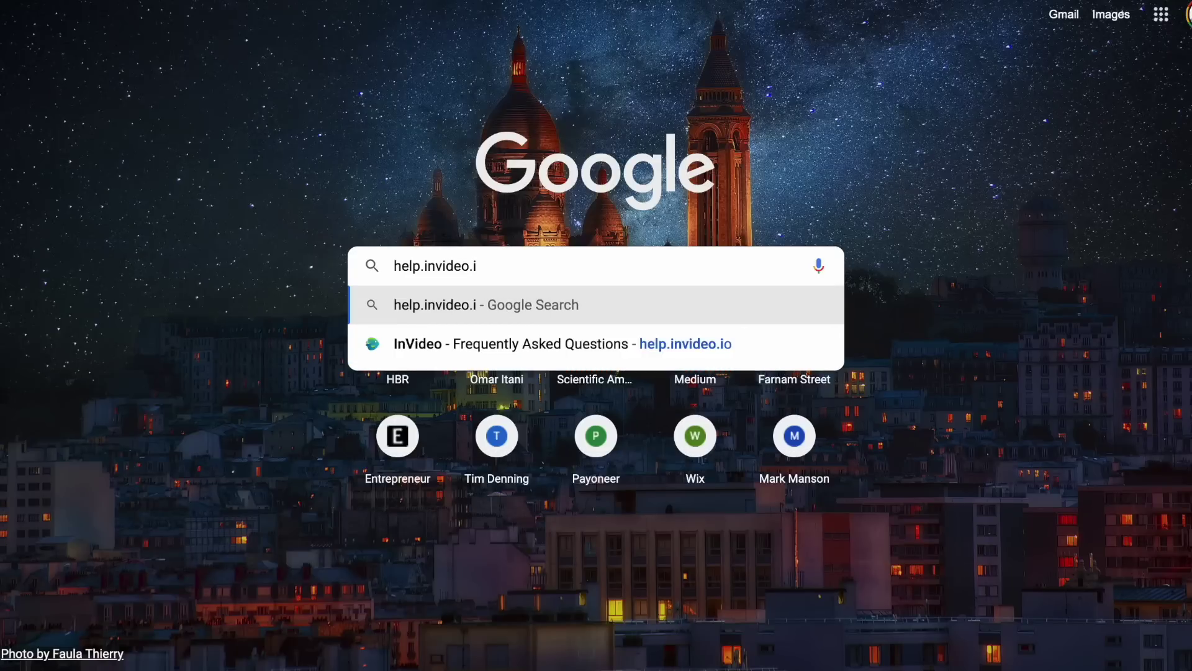
text(o)
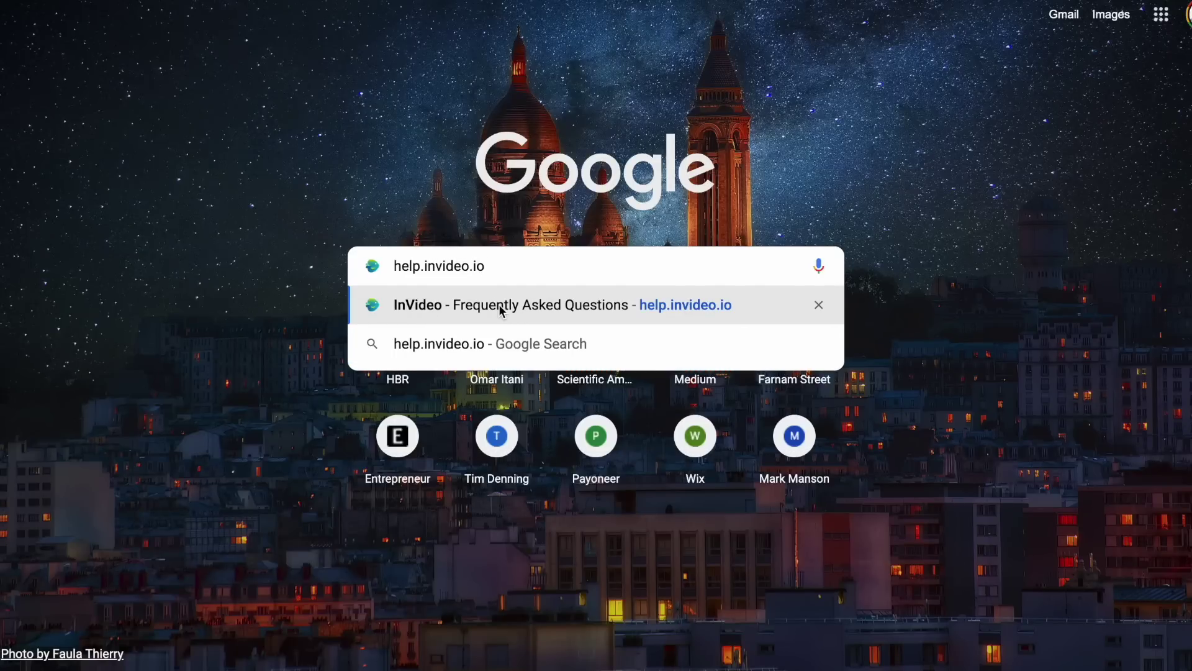
click(525, 303)
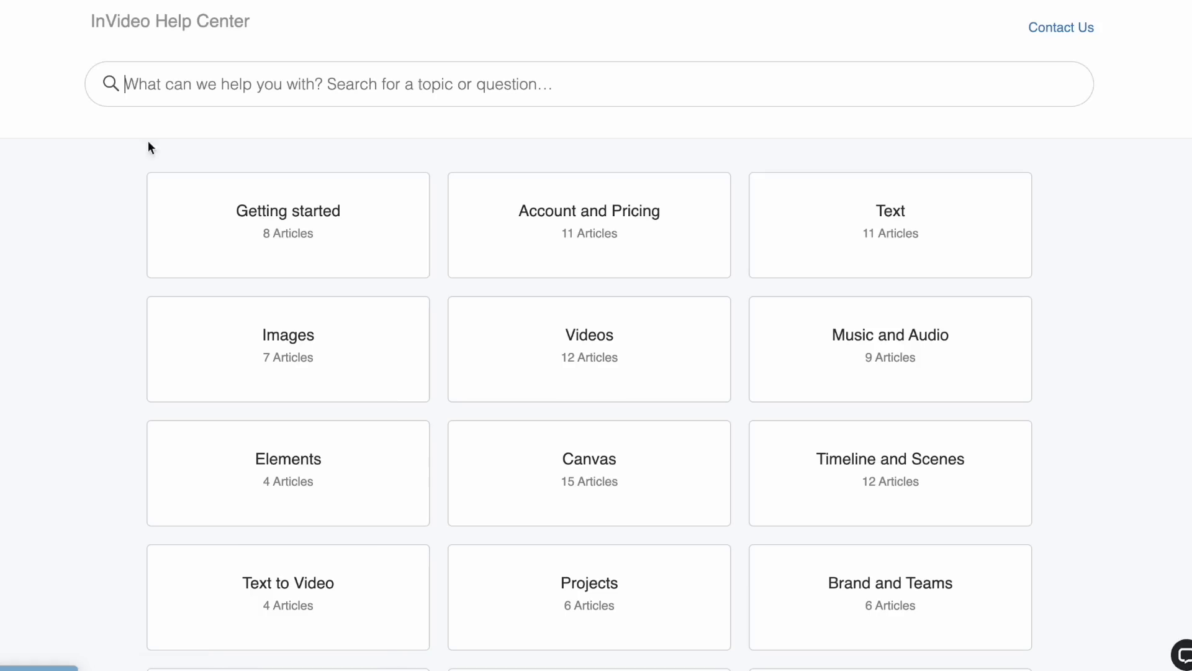
scroll(65, 341, down, 2)
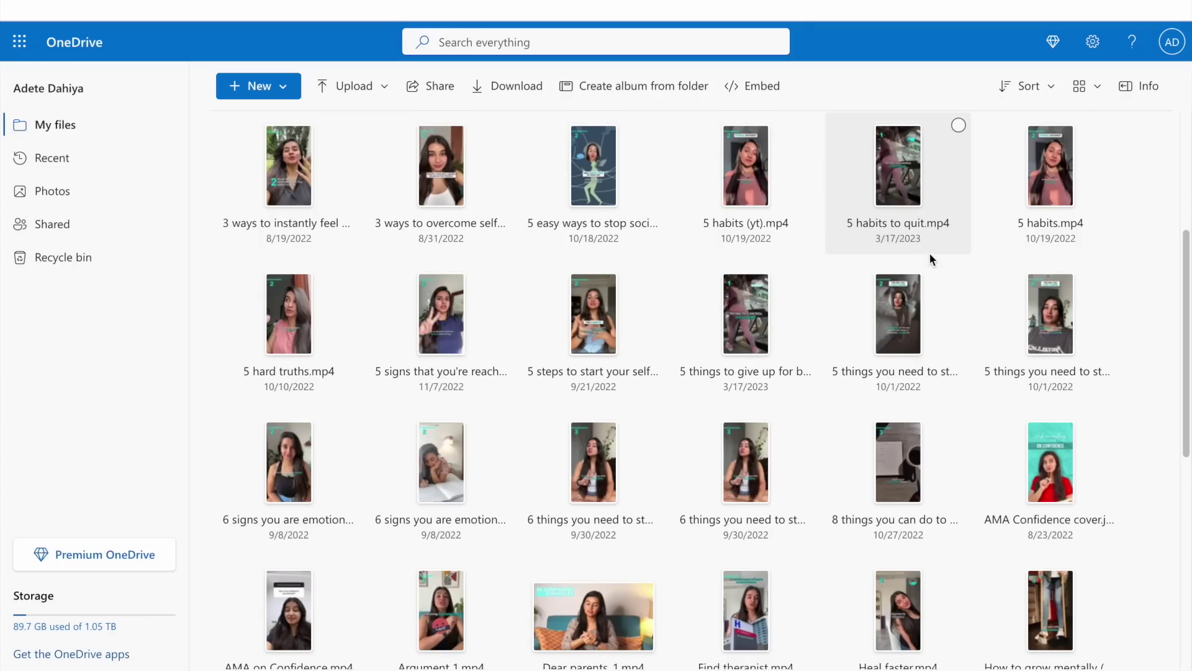
Scroll OneDrive's My files grid to the bottom, past '5 habits.mp4' to 'Small signs.mp4' and 'red flags.mp4'
scroll(1121, 259, down, 1)
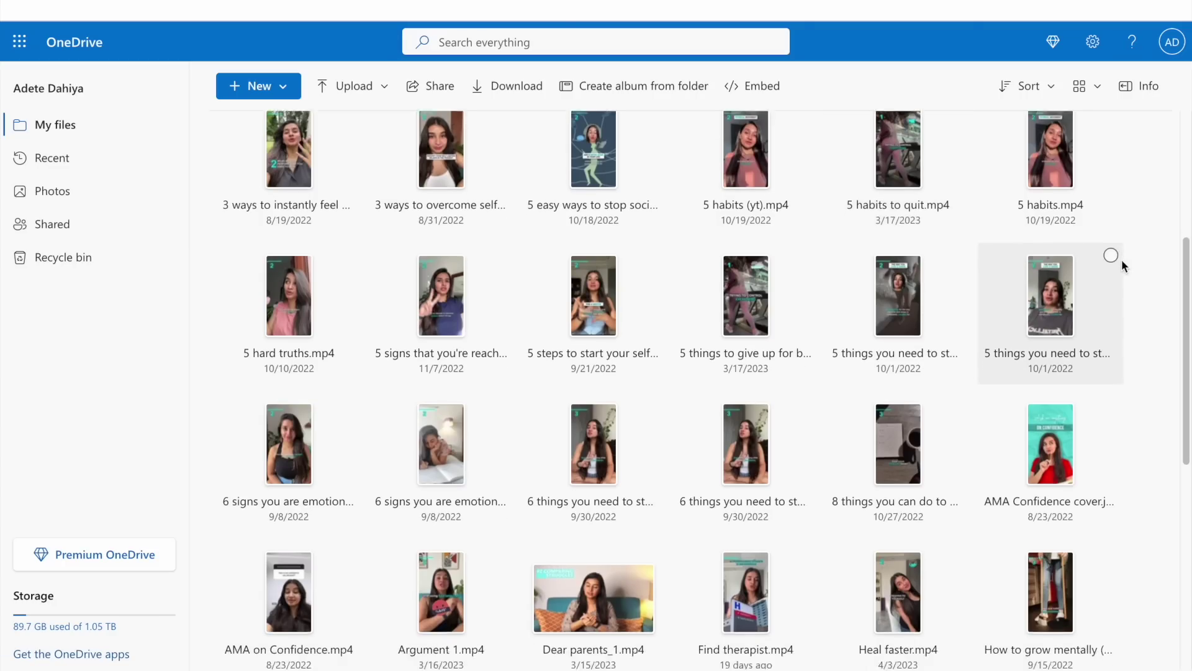
scroll(1122, 259, down, 7)
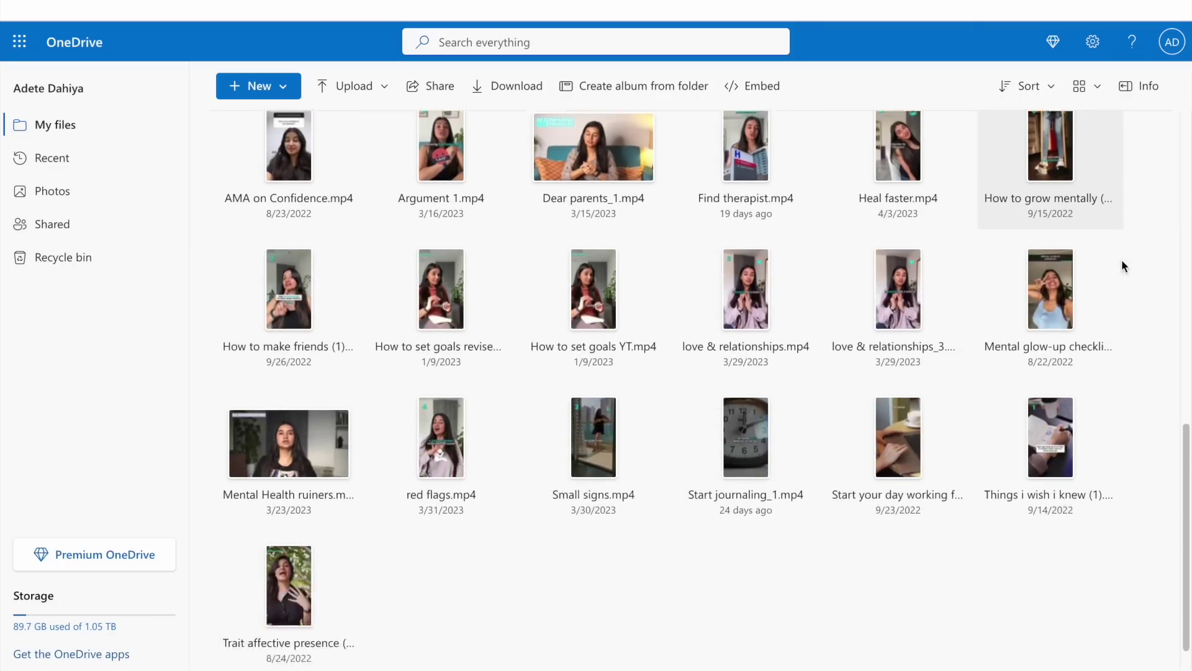